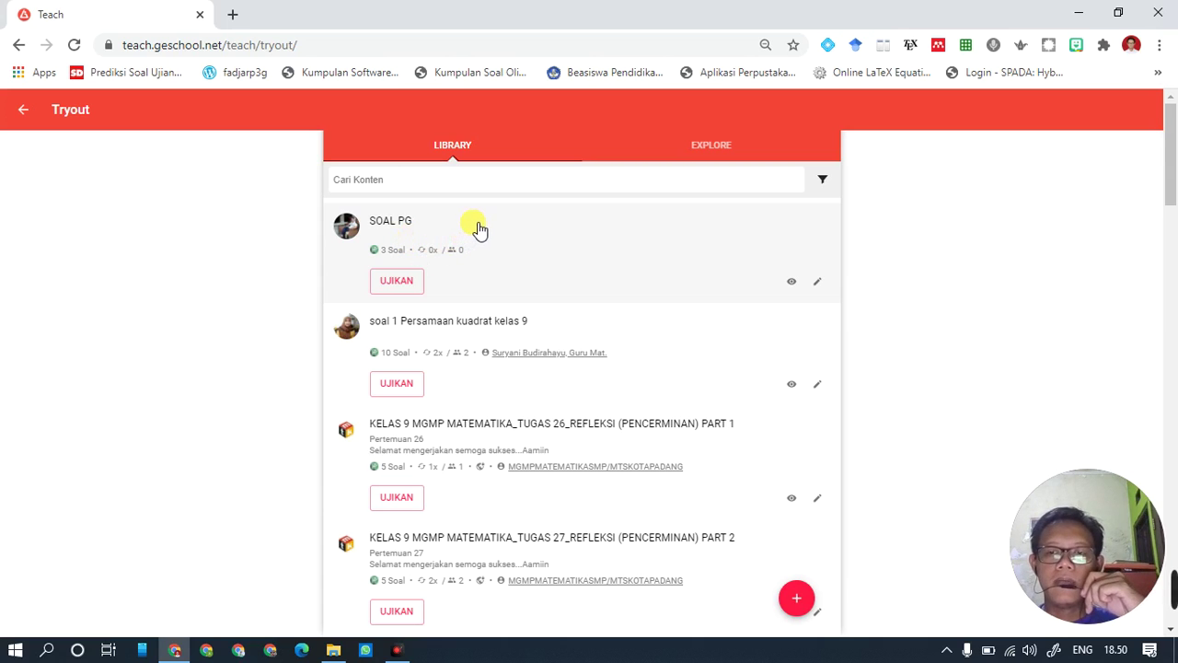
- Start a test from SOAL PG, title it TES SOAL PG+ESSAY and assign it to KELAS TES
left_click(412, 285)
left_click(517, 196)
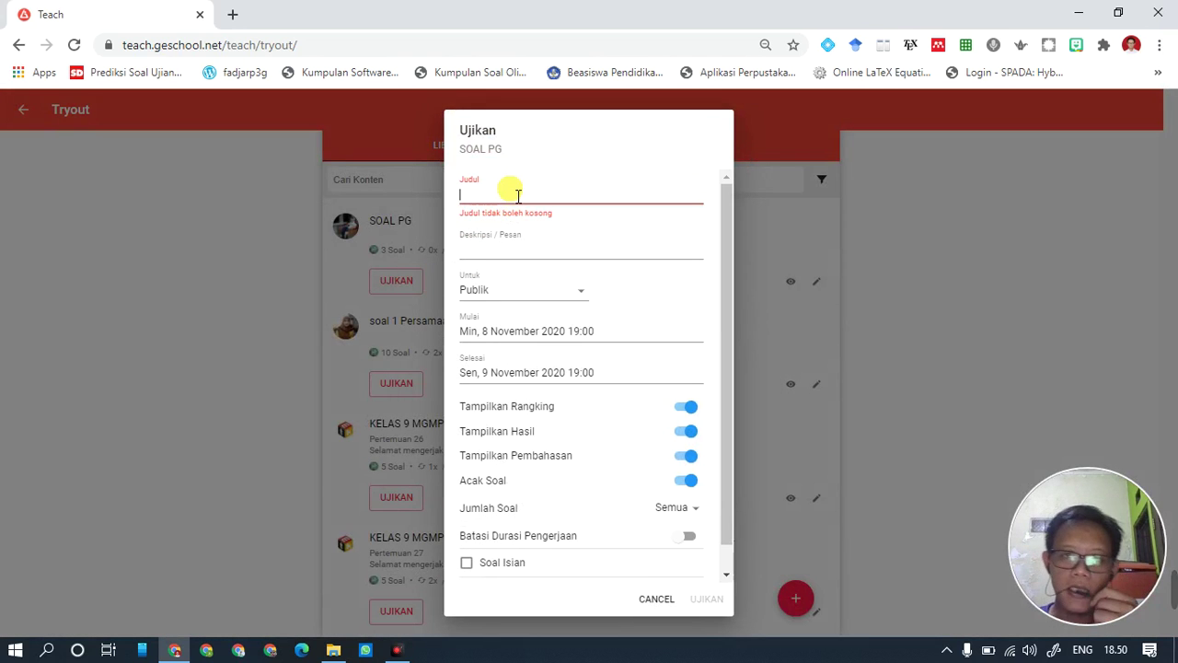
type("TES SOAL PG+ESSAY")
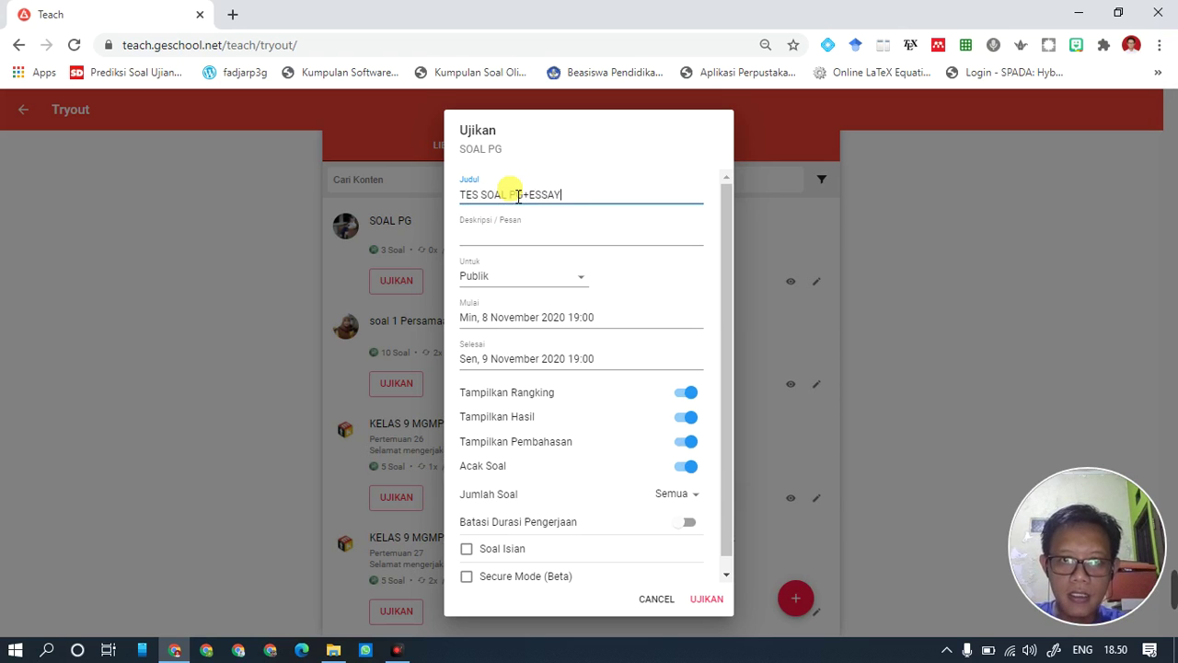
left_click(505, 274)
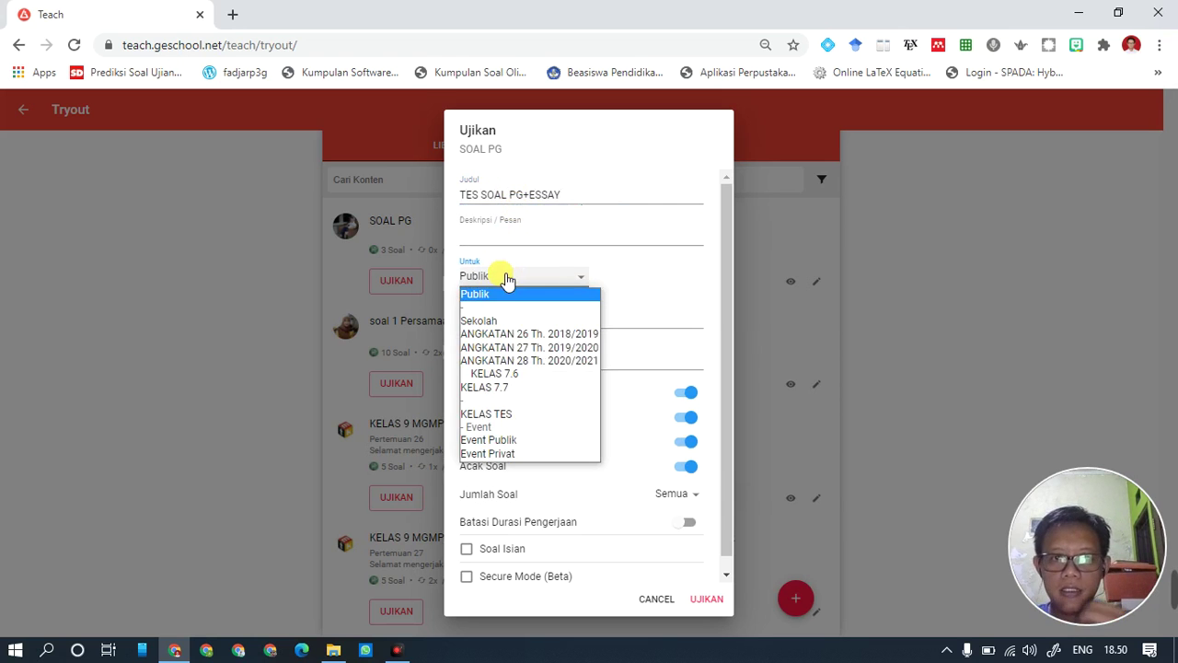
left_click(530, 416)
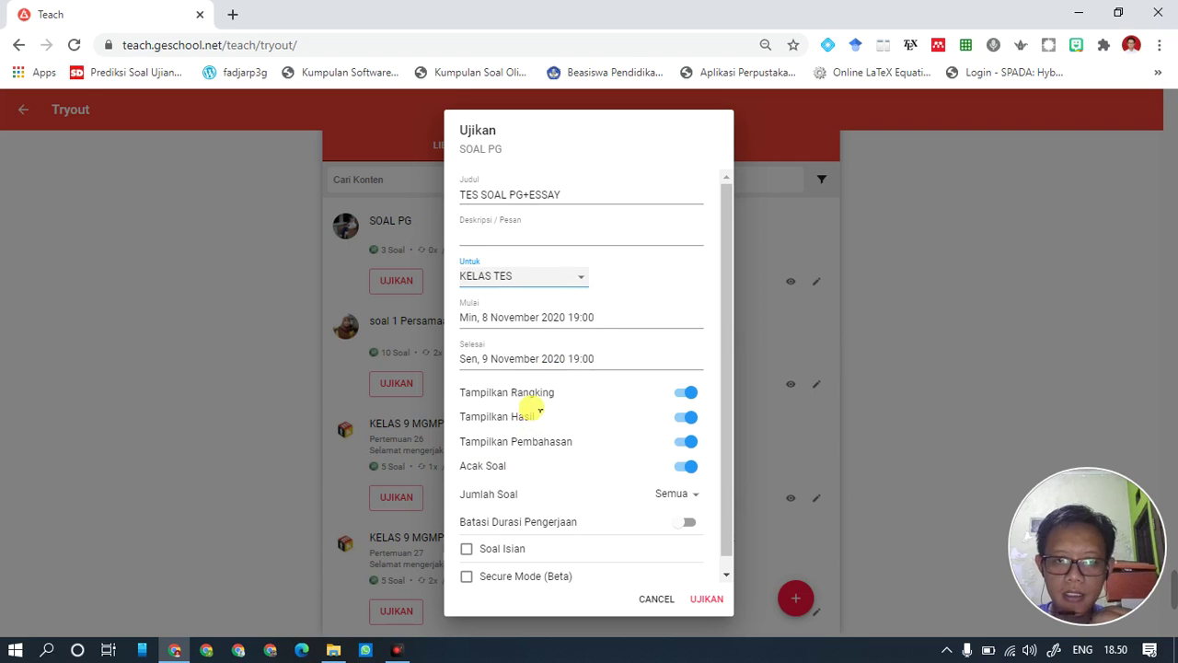
- Set the test's start time to 18:30 on 8 November 2020
left_click(598, 317)
left_click(511, 388)
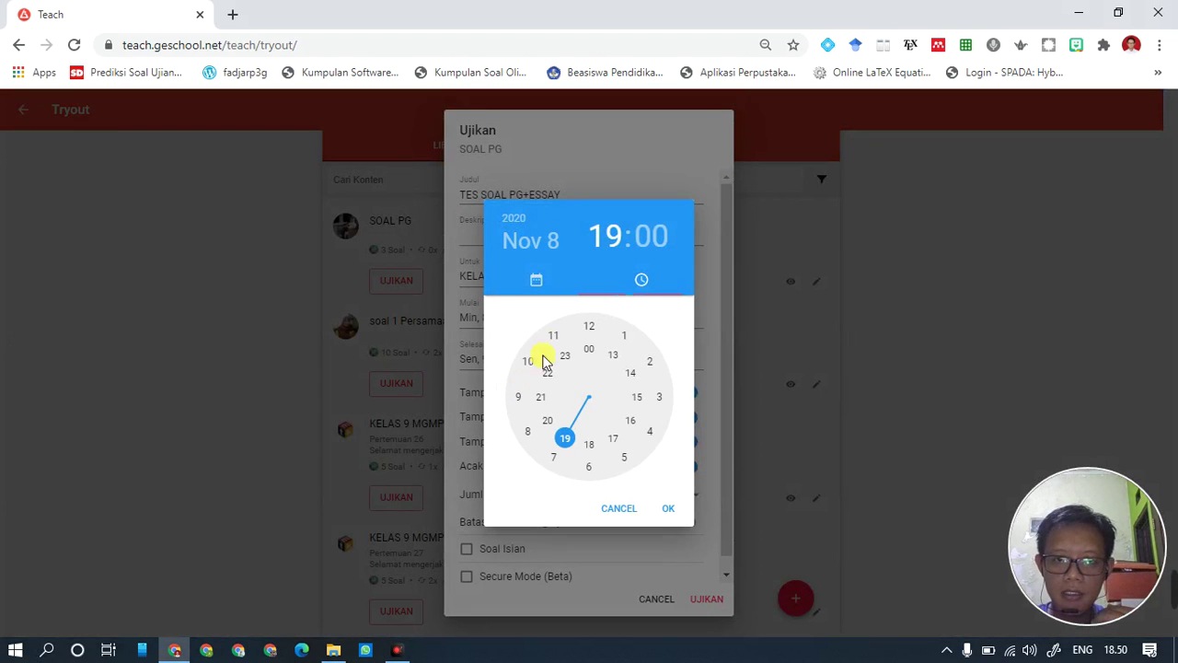
left_click(589, 445)
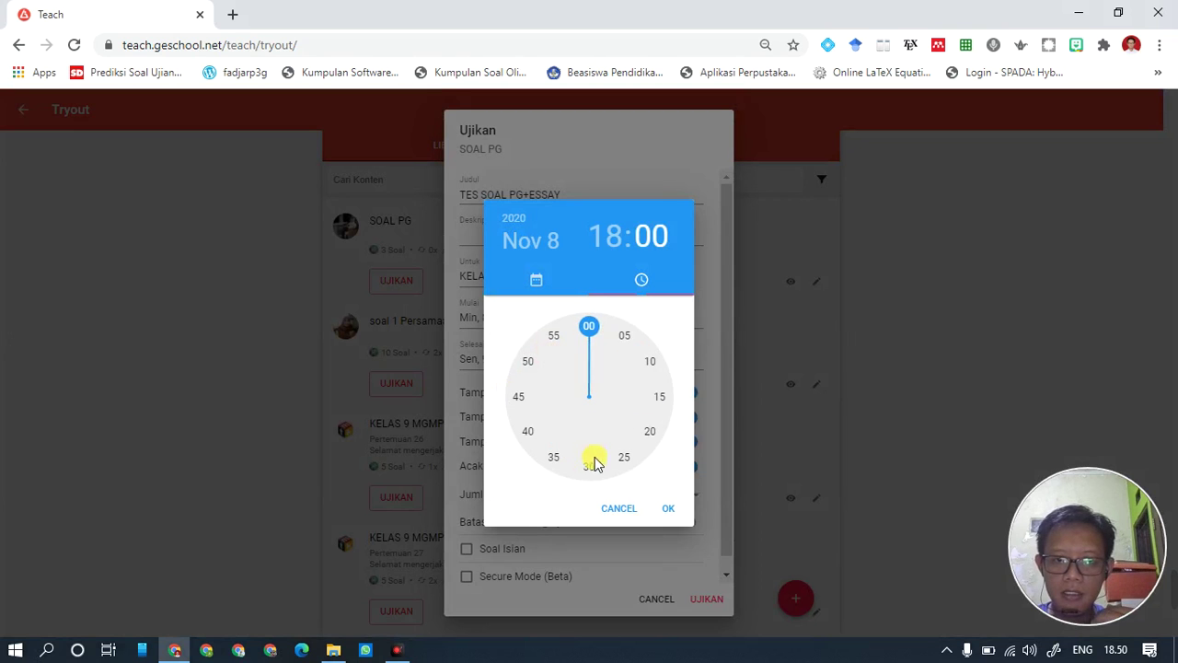
left_click(593, 475)
left_click(593, 471)
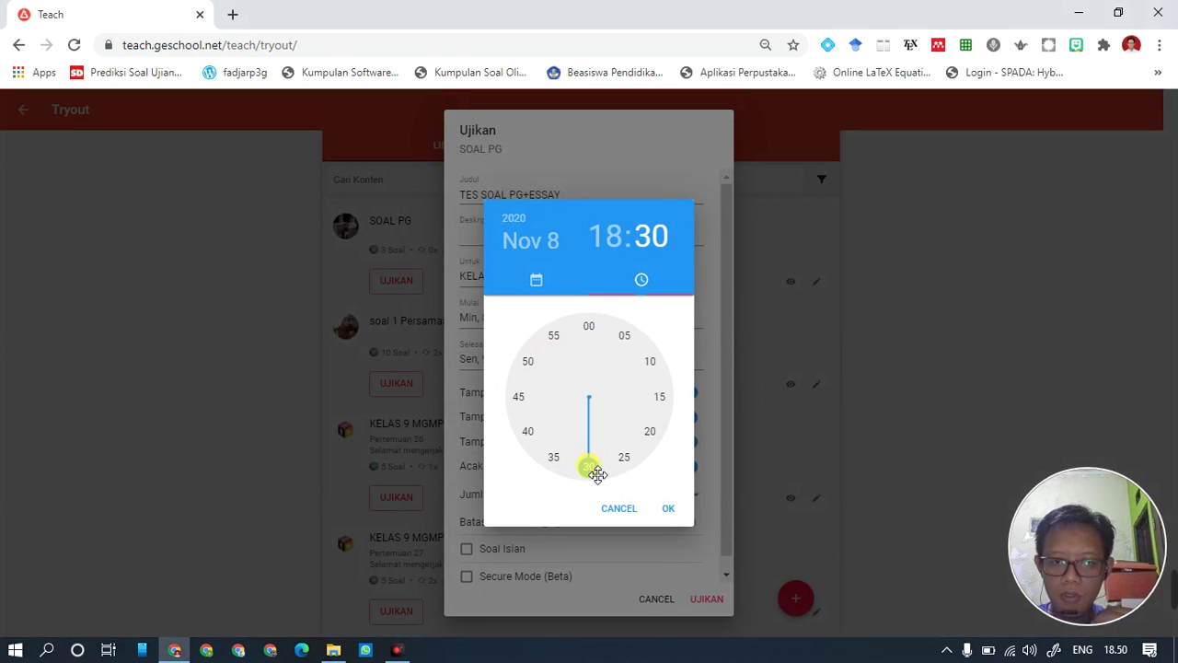
left_click(686, 516)
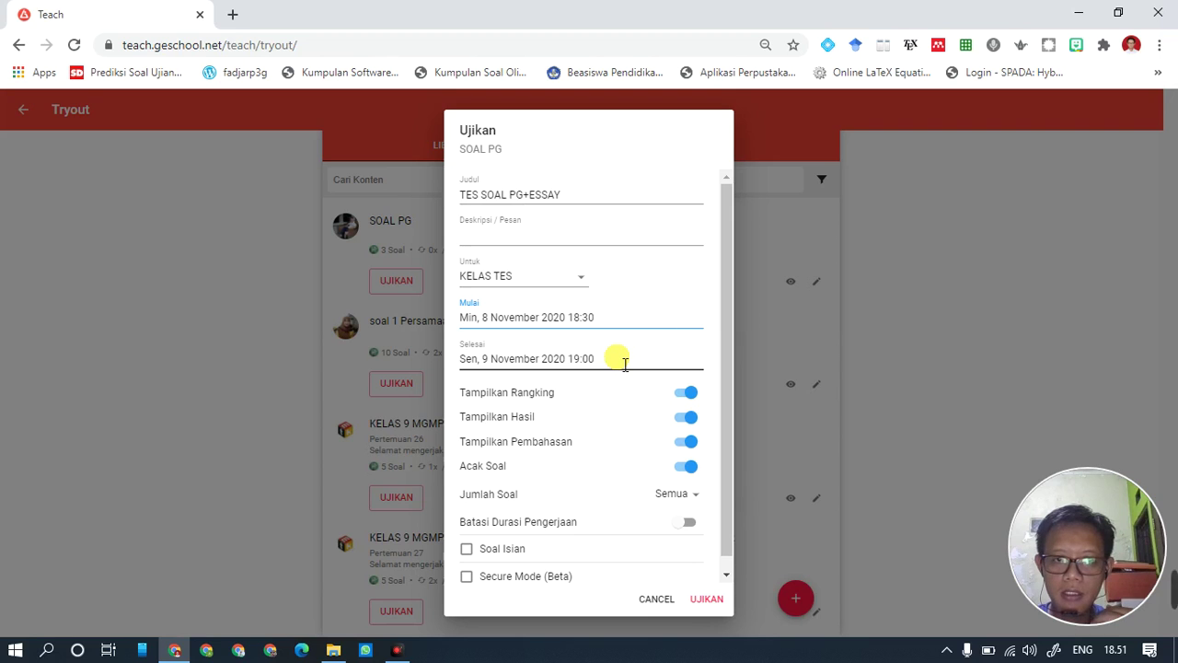
- Set the test's end time to 23:00 on 8 November 2020
left_click(625, 364)
left_click(515, 387)
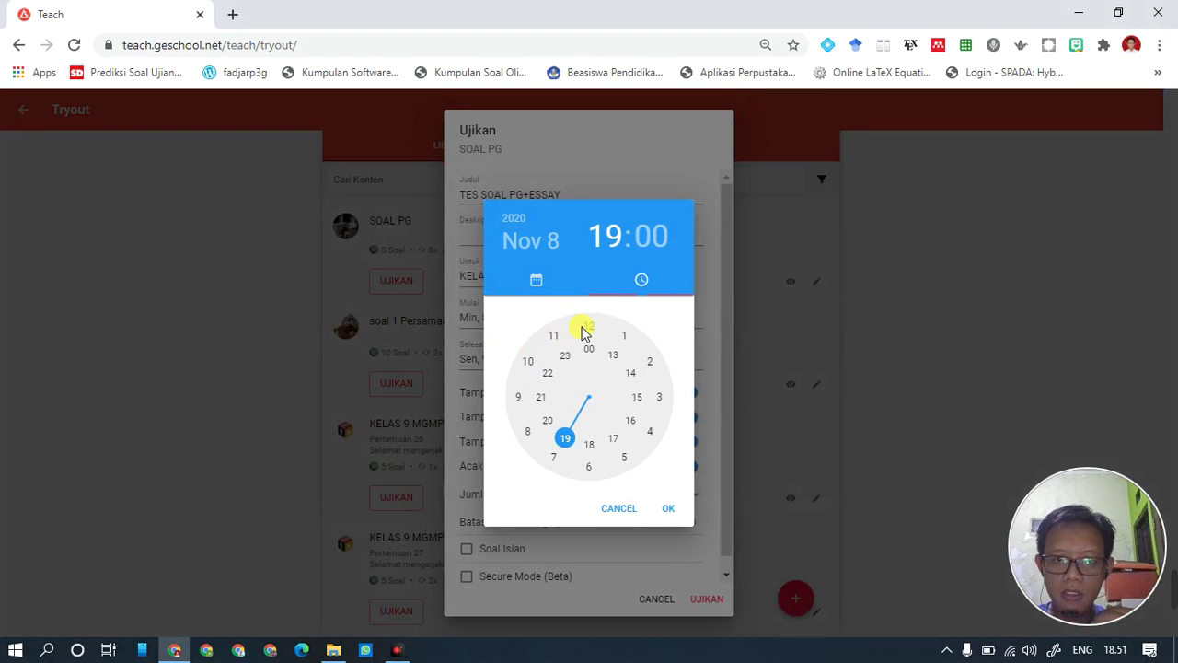
left_click(567, 356)
left_click(667, 508)
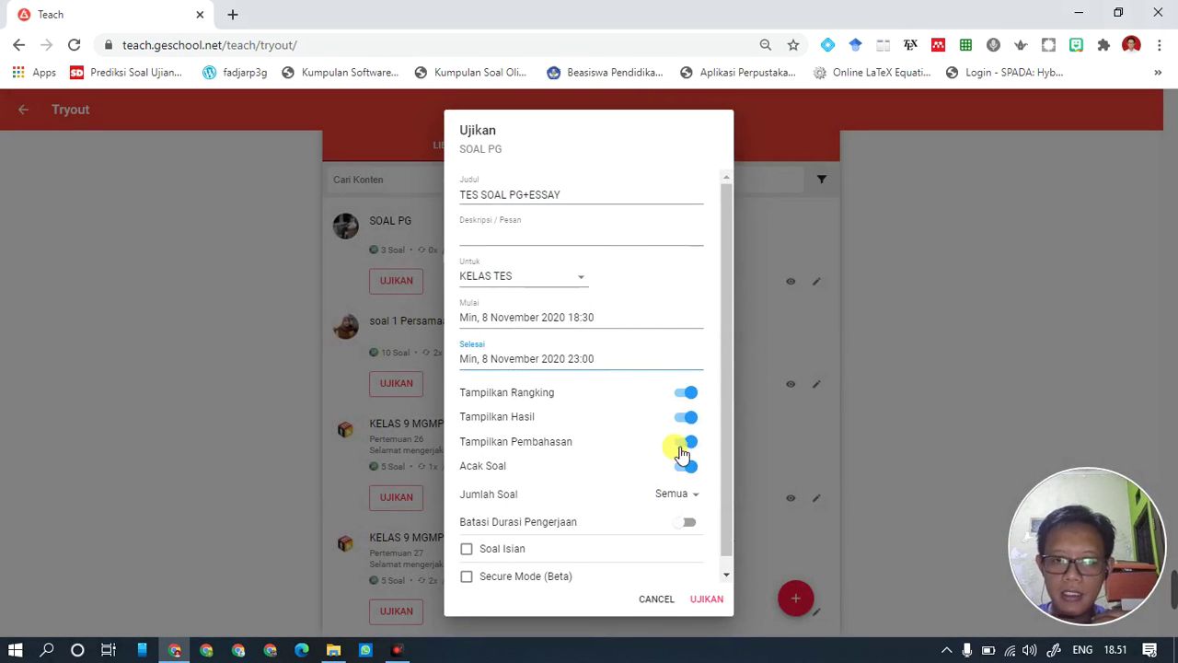
- Turn off Tampilkan Rangking and Tampilkan Hasil for the test
scroll(689, 405, "down", 1)
left_click(689, 377)
left_click(687, 380)
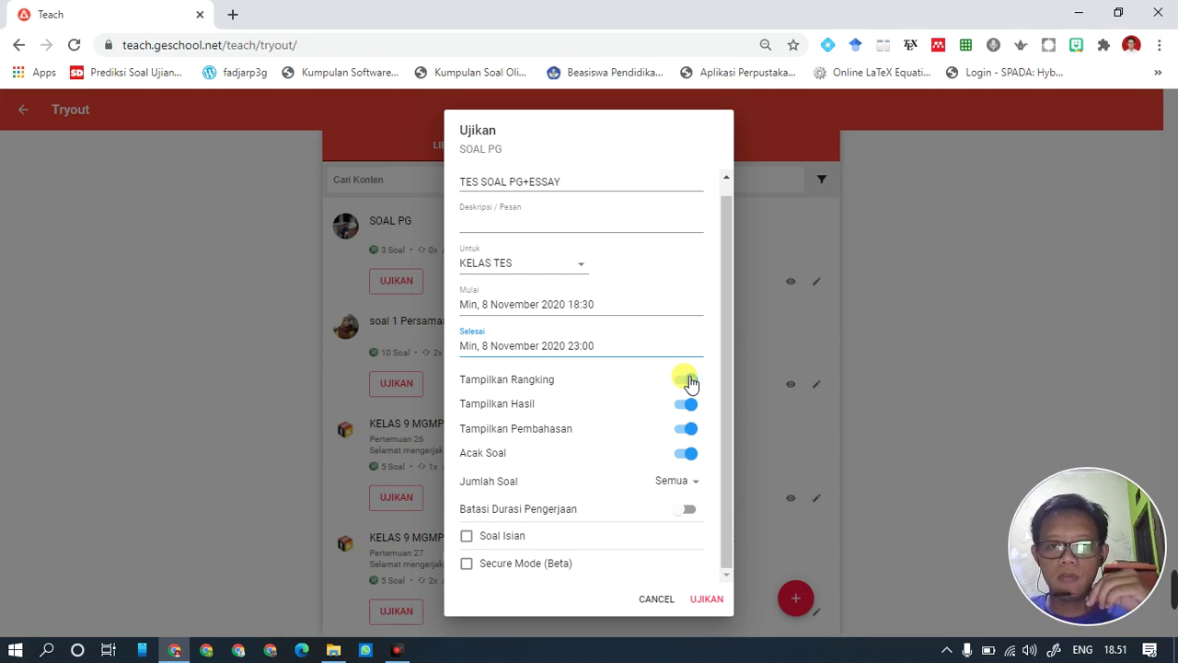
left_click(687, 383)
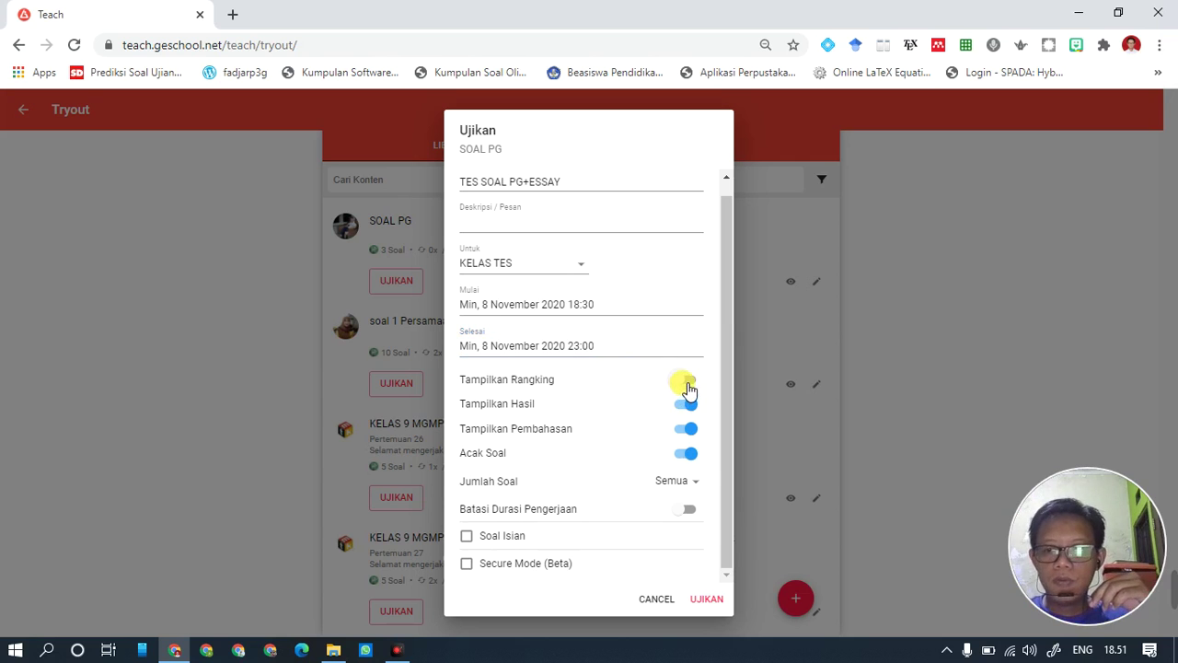
left_click(686, 407)
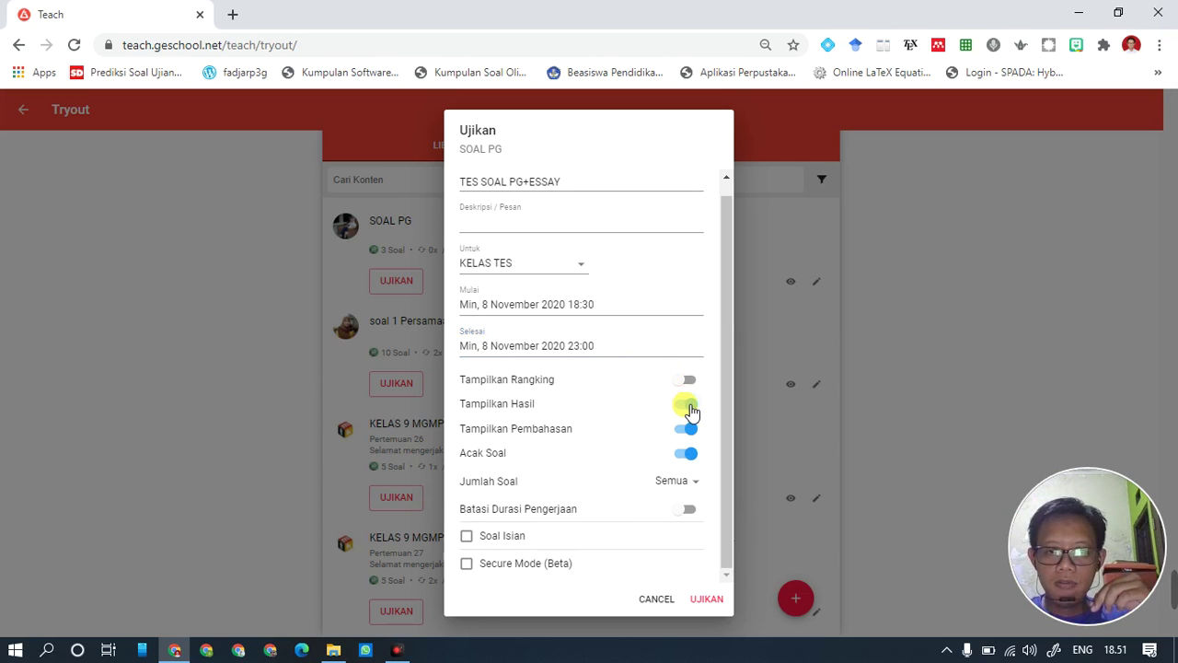
left_click(689, 431)
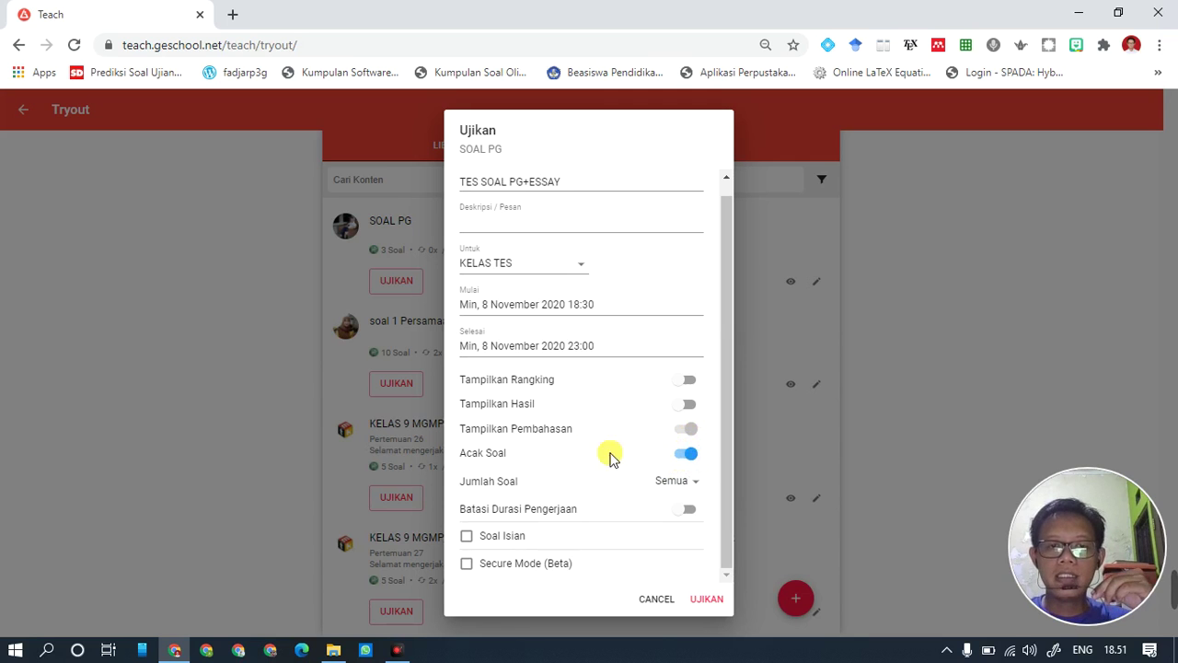
- Choose Semua for the number of questions, and switch the work duration limit on and off again
left_click(695, 480)
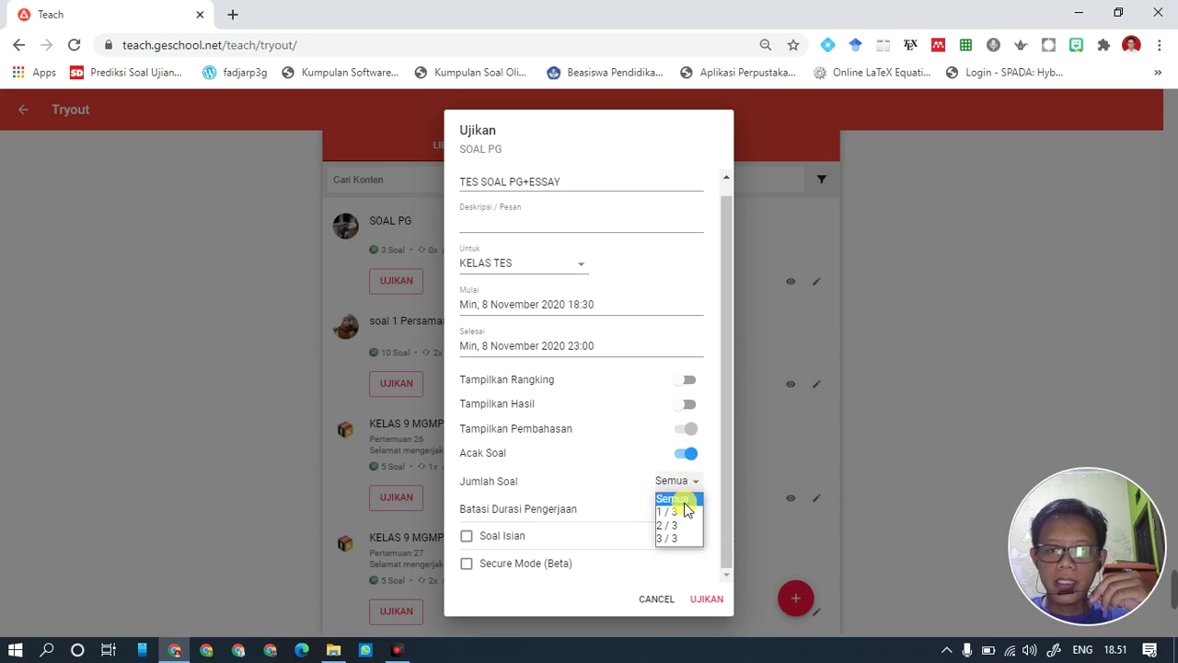
left_click(686, 500)
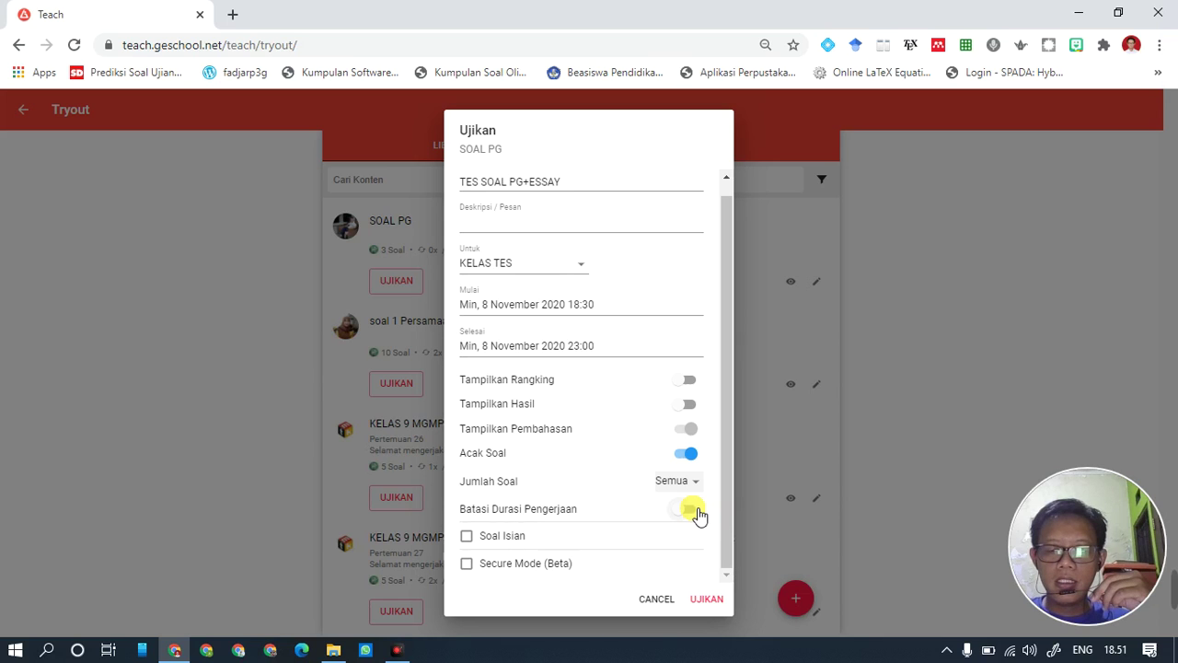
left_click(690, 510)
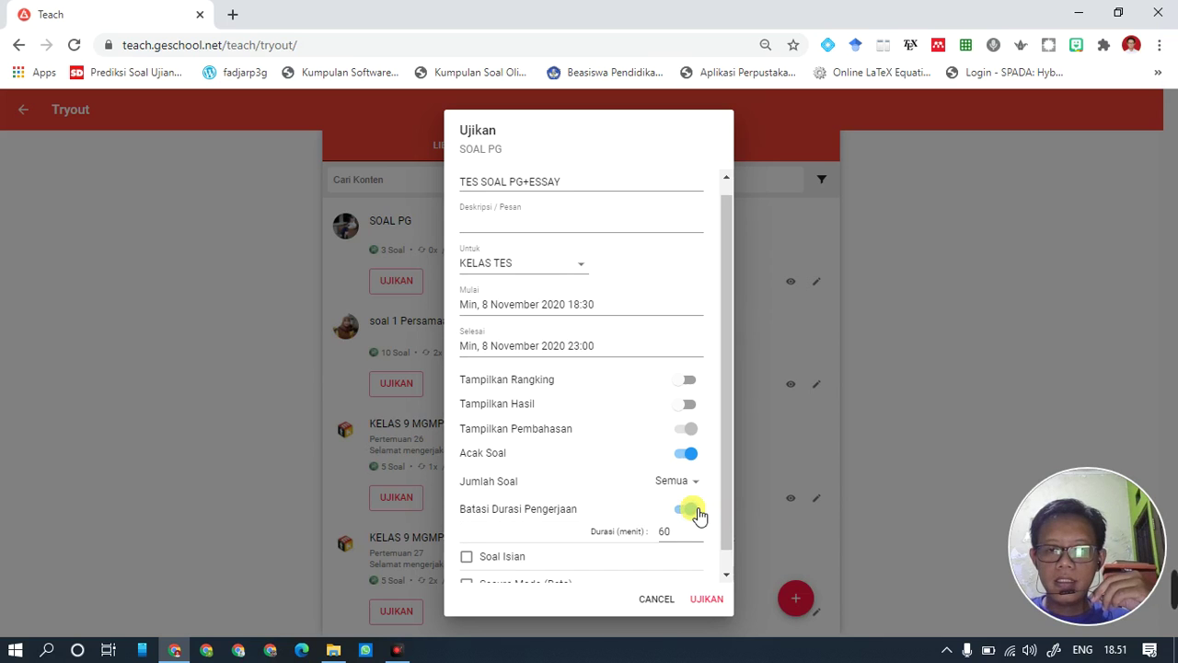
left_click(689, 512)
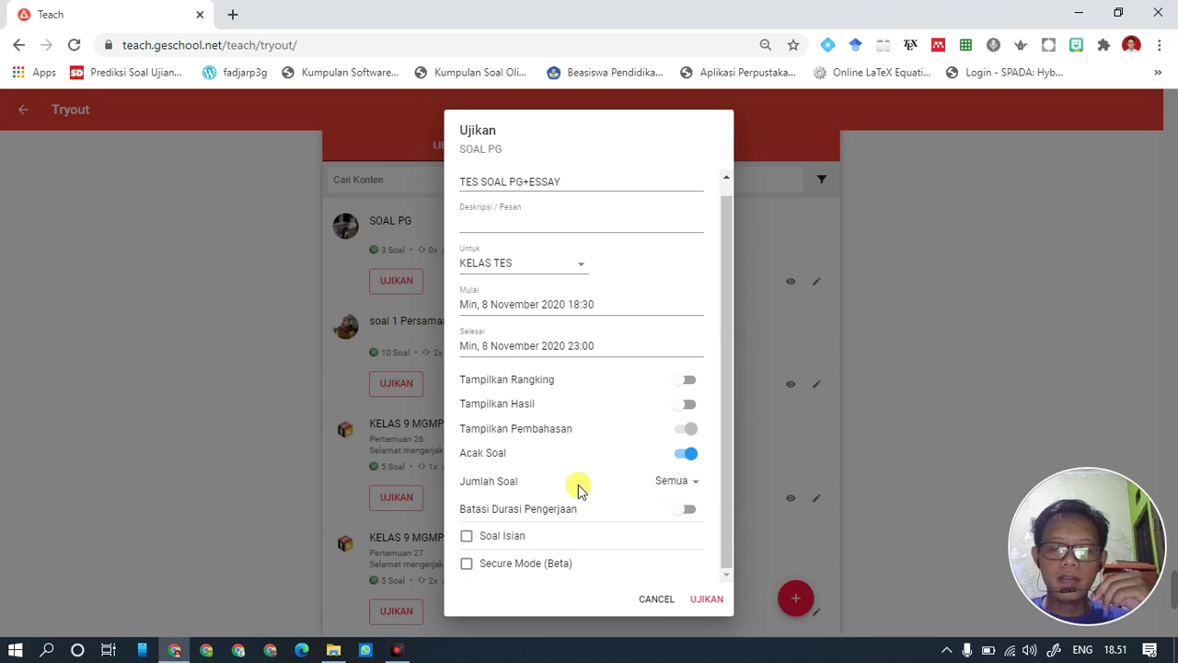
- Enable Soal Isian and upload SOAL URAIAN.pdf from the GESCHOOL folder as the essay questions
left_click(467, 537)
scroll(553, 497, "down", 1)
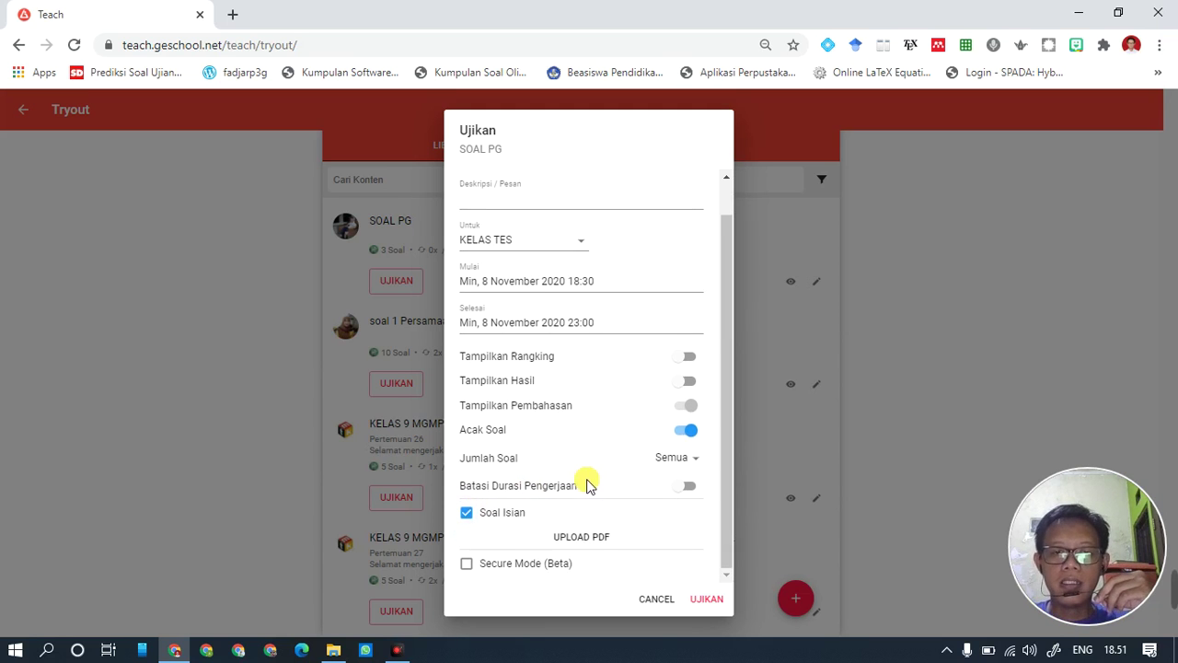
left_click(598, 540)
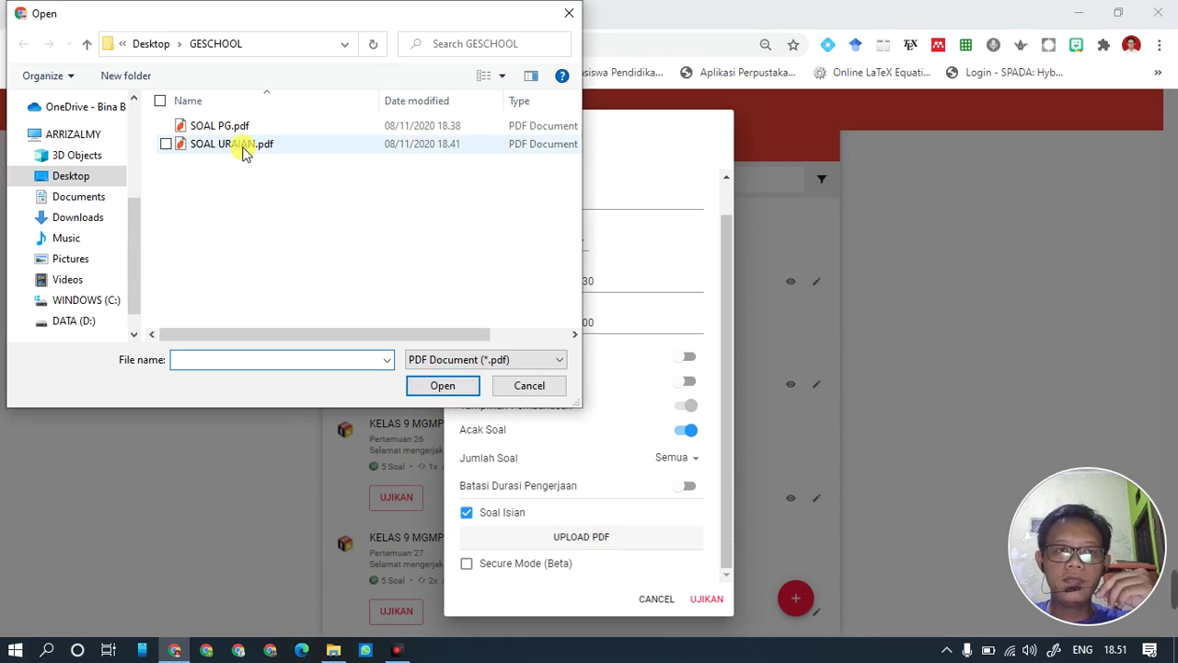
left_click(244, 150)
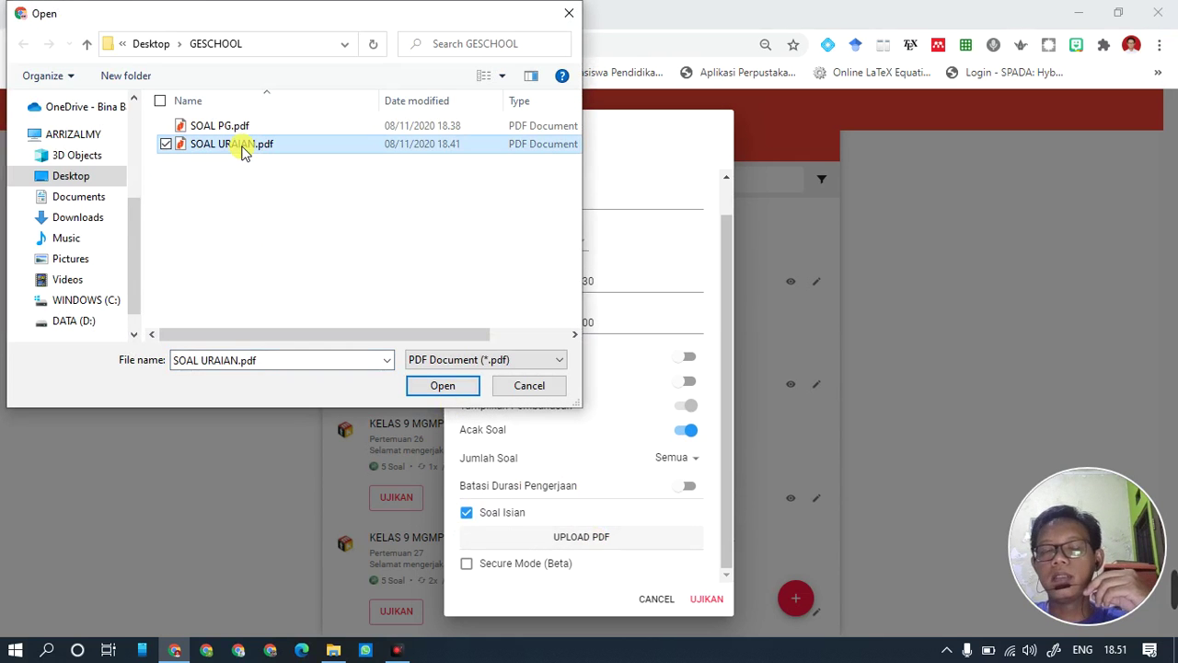
double_click(241, 147)
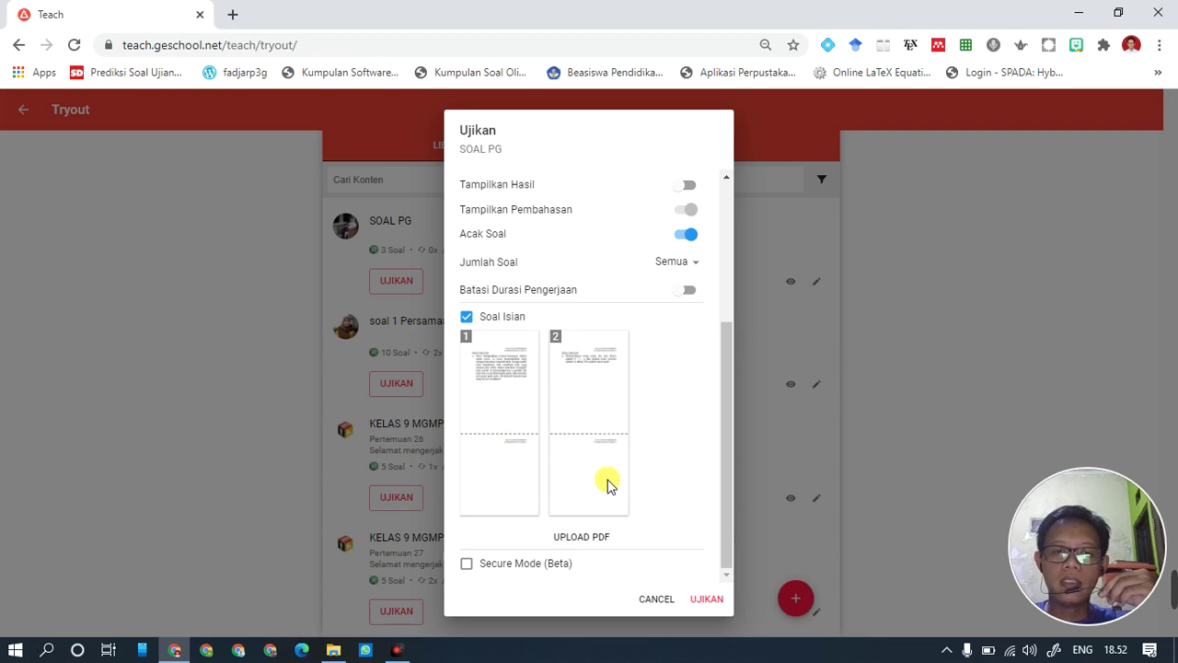
- Review the complete test settings and publish the test to the class
scroll(634, 432, "up", 3)
scroll(589, 360, "down", 3)
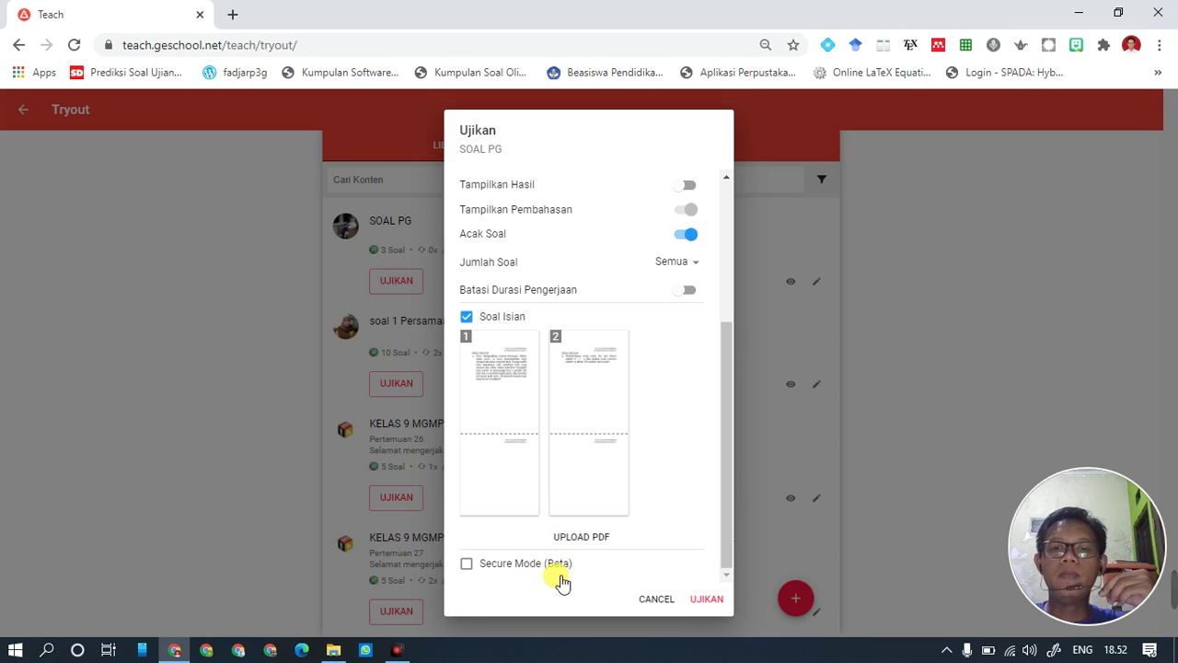
left_click(707, 600)
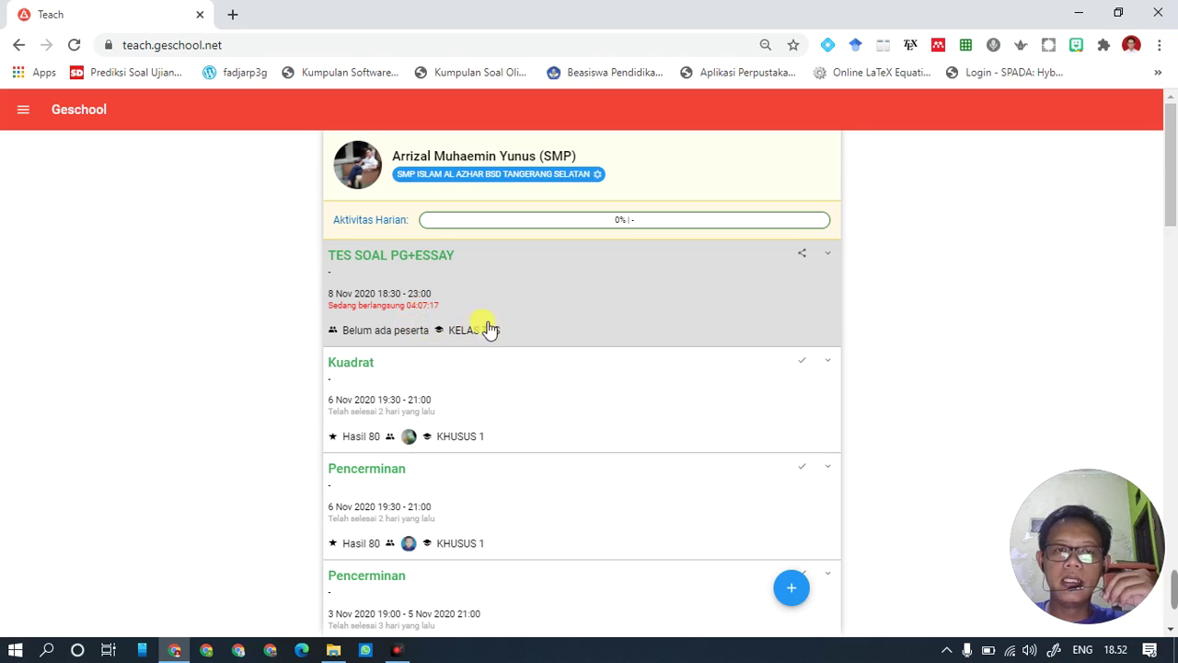
- Check the results page of TES SOAL PG+ESSAY and its list of absent students, and return to the results
left_click(415, 283)
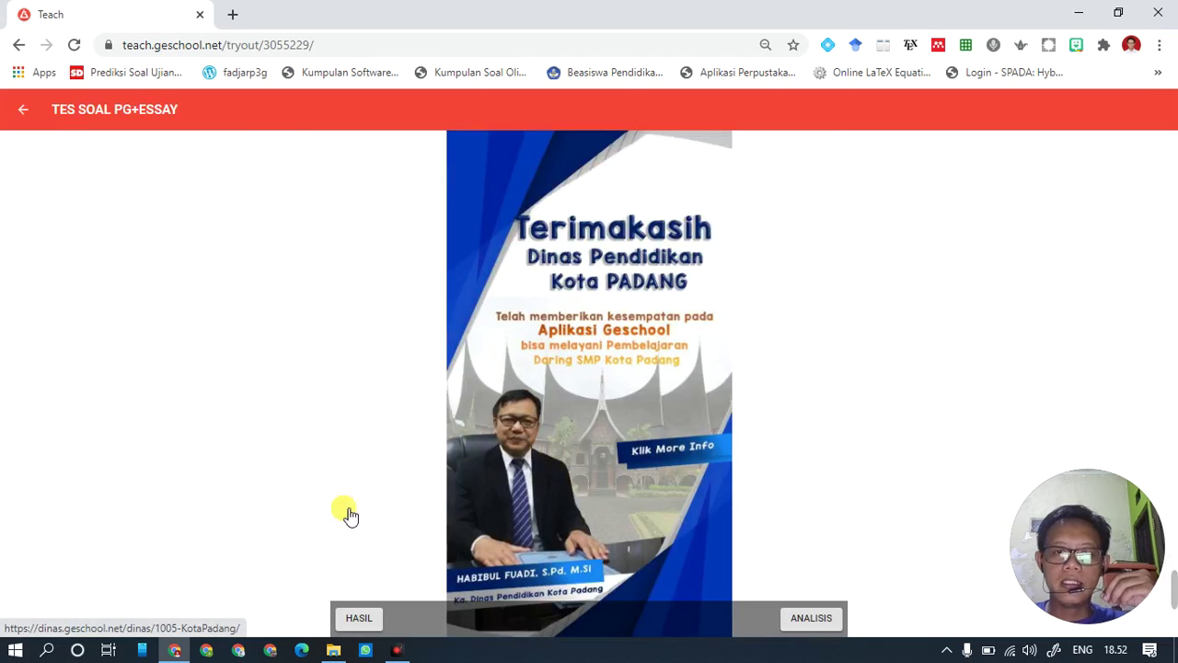
left_click(358, 618)
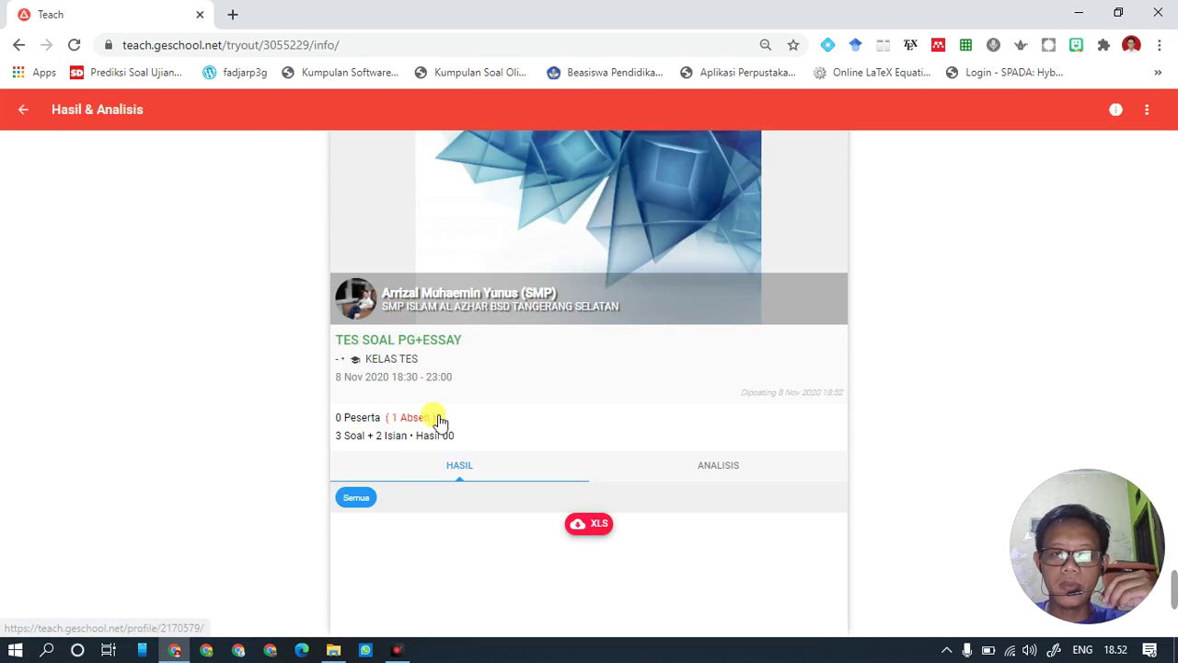
left_click(416, 417)
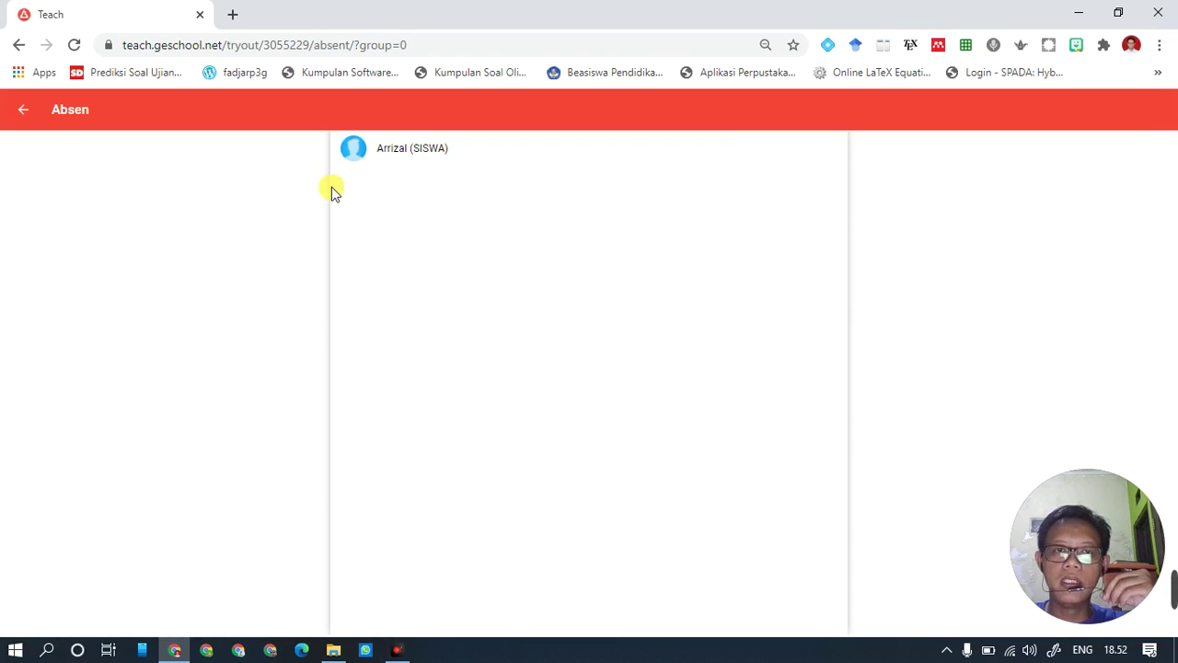
left_click(23, 110)
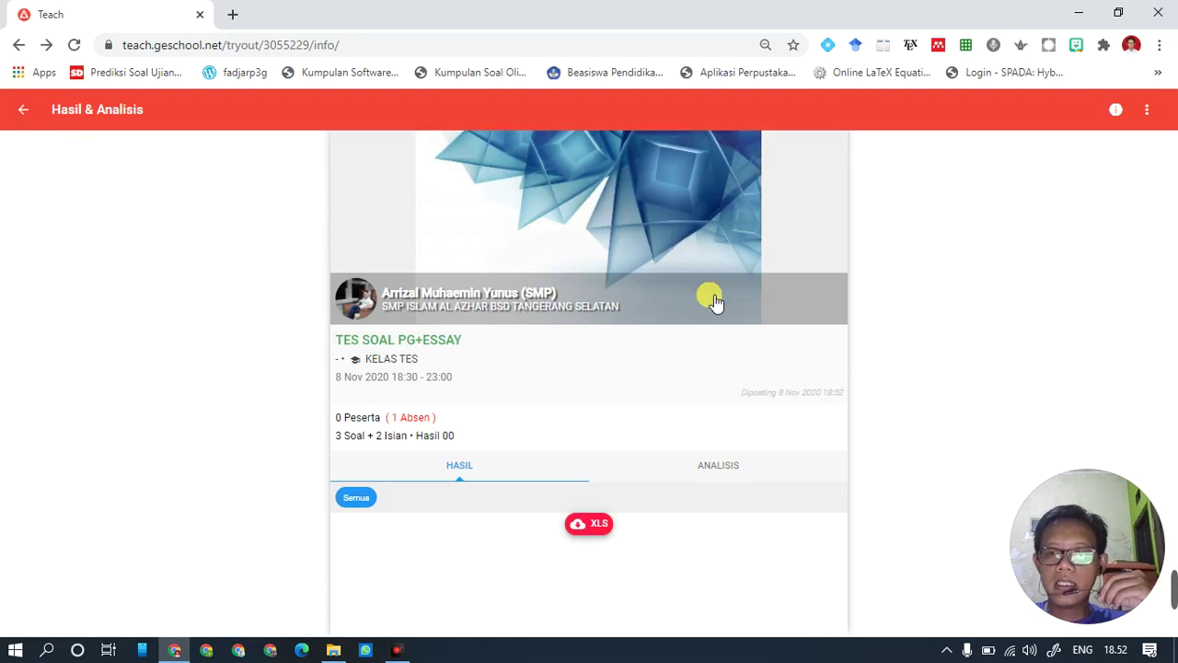
- Open a new incognito window and load the geschool.net student login page
left_click(1160, 52)
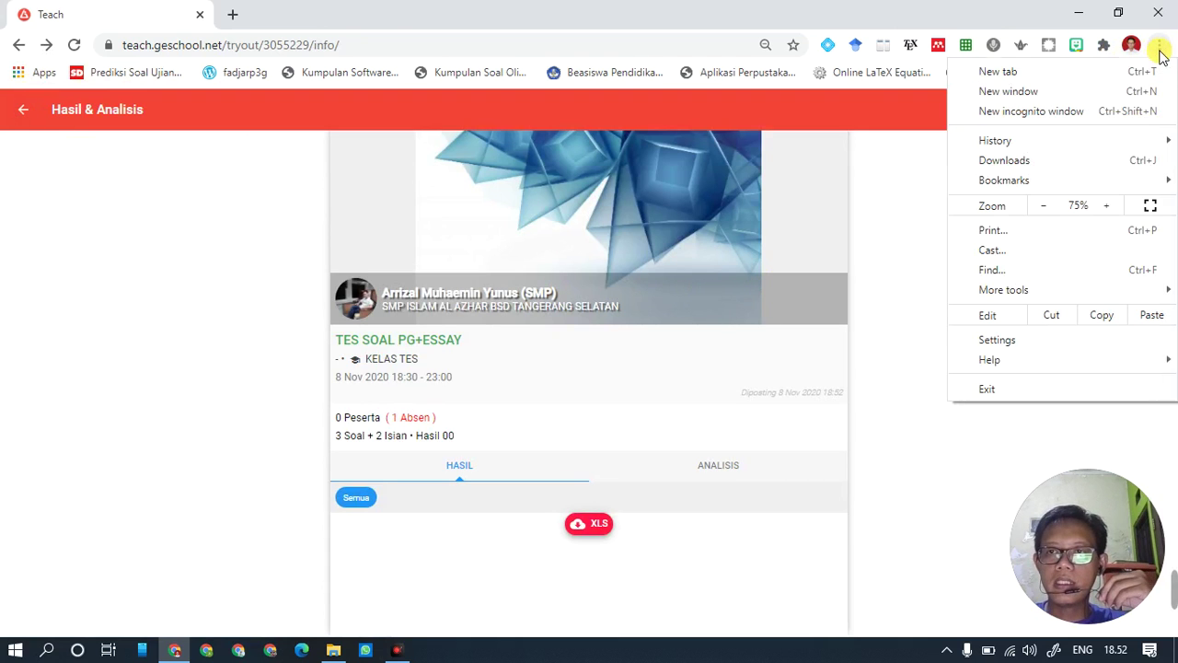
left_click(1088, 111)
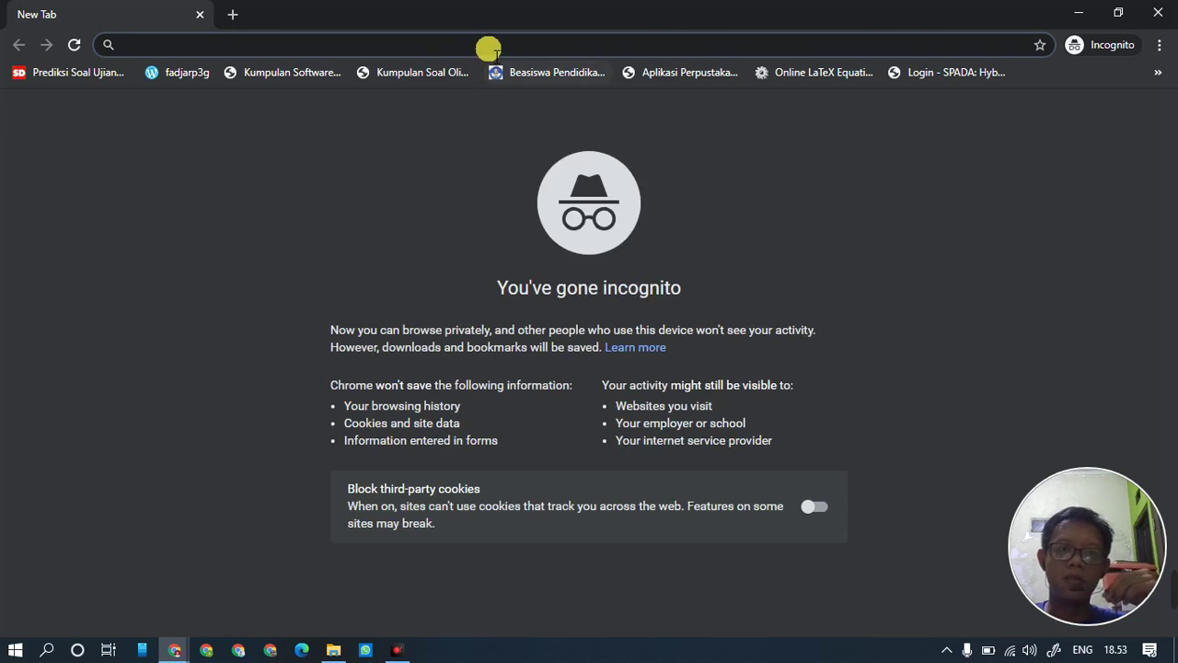
type("g")
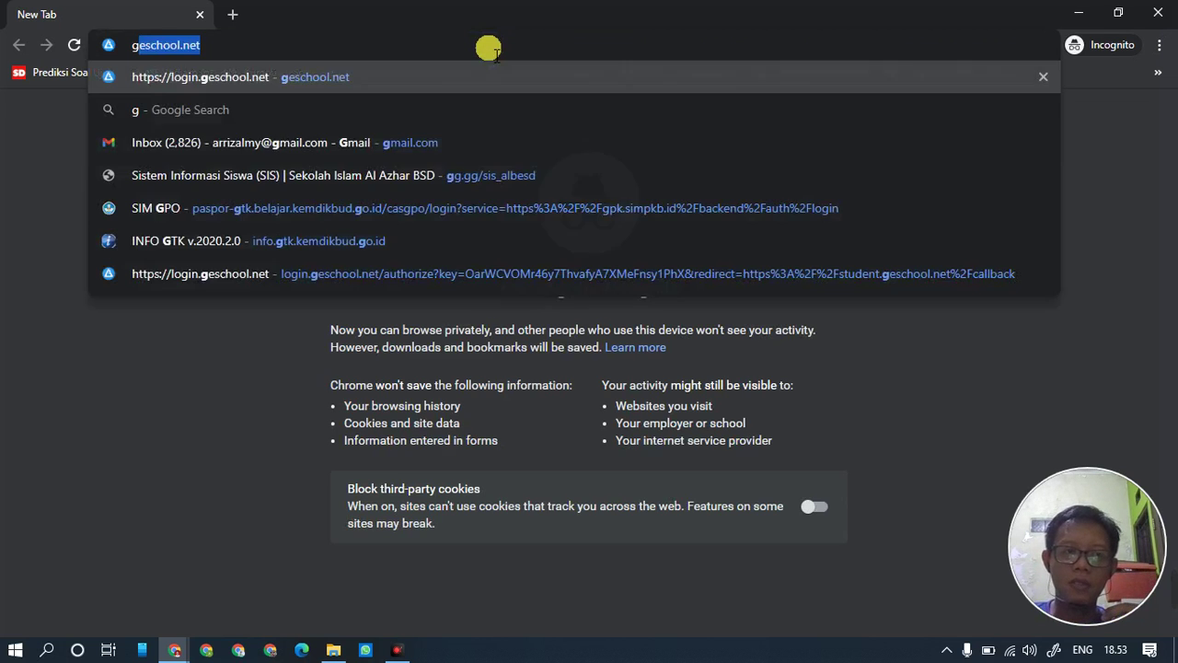
key("Return")
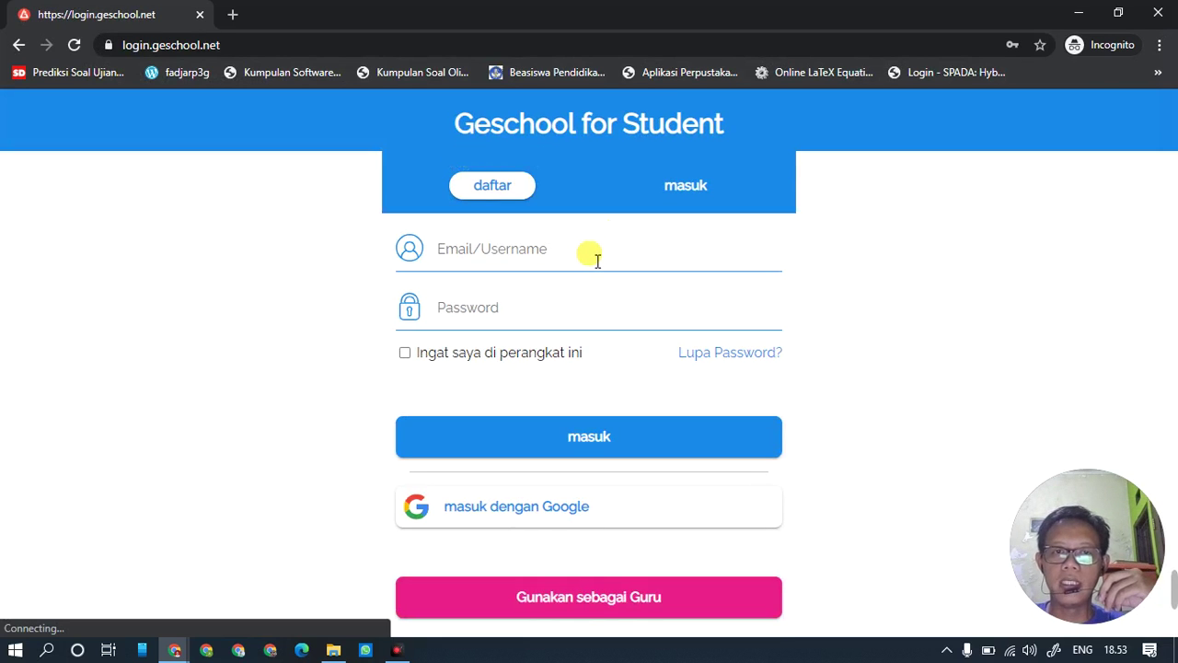
- Fill in the student's username and password and log in to the student account
left_click(597, 260)
left_click(663, 355)
left_click(731, 436)
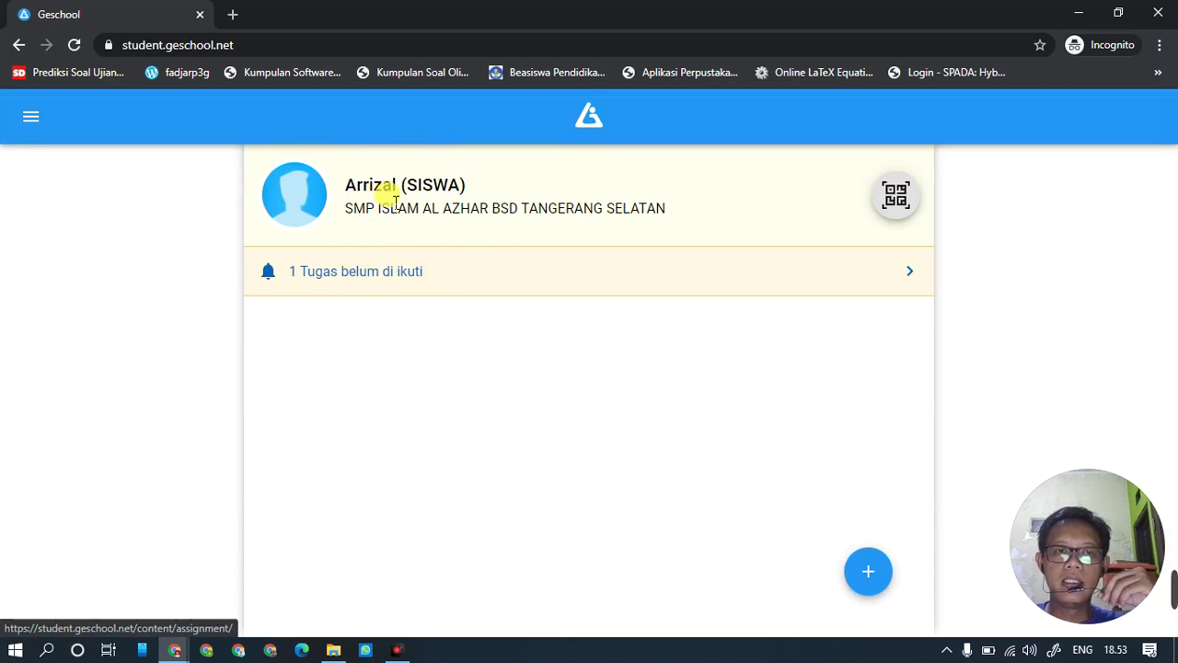
- Open the TES SOAL PG+ESSAY test from the student's pending assignments
left_click(367, 283)
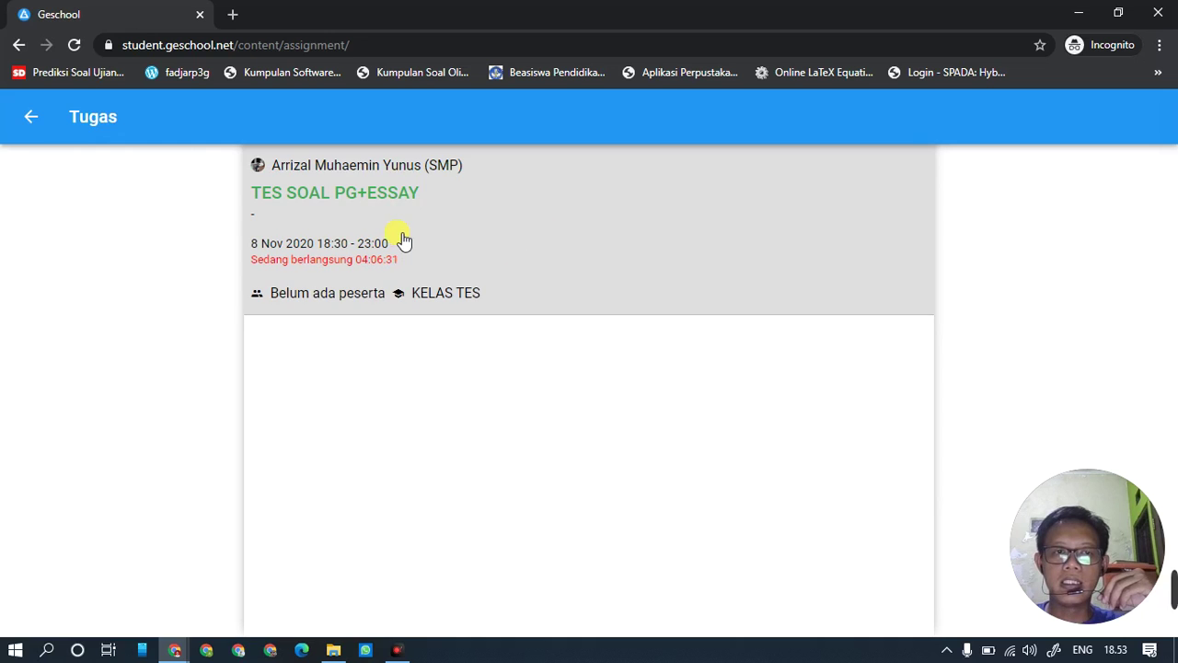
left_click(403, 241)
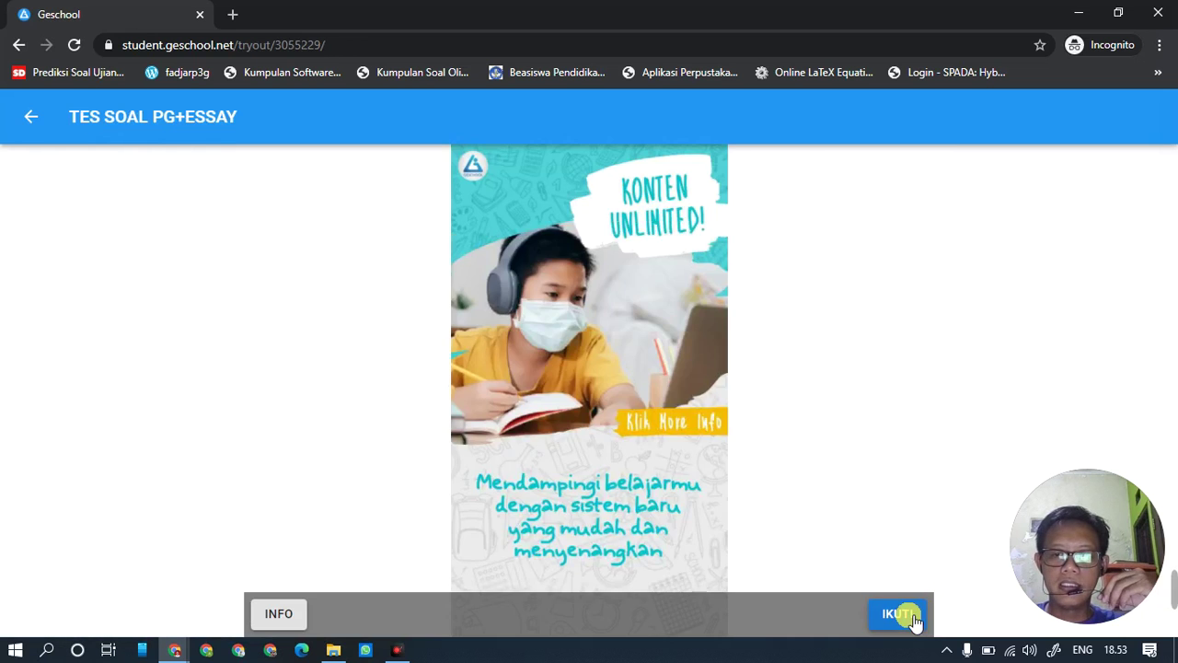
- Join and start the TES SOAL PG+ESSAY test, then check the list of unanswered questions and close it
left_click(912, 616)
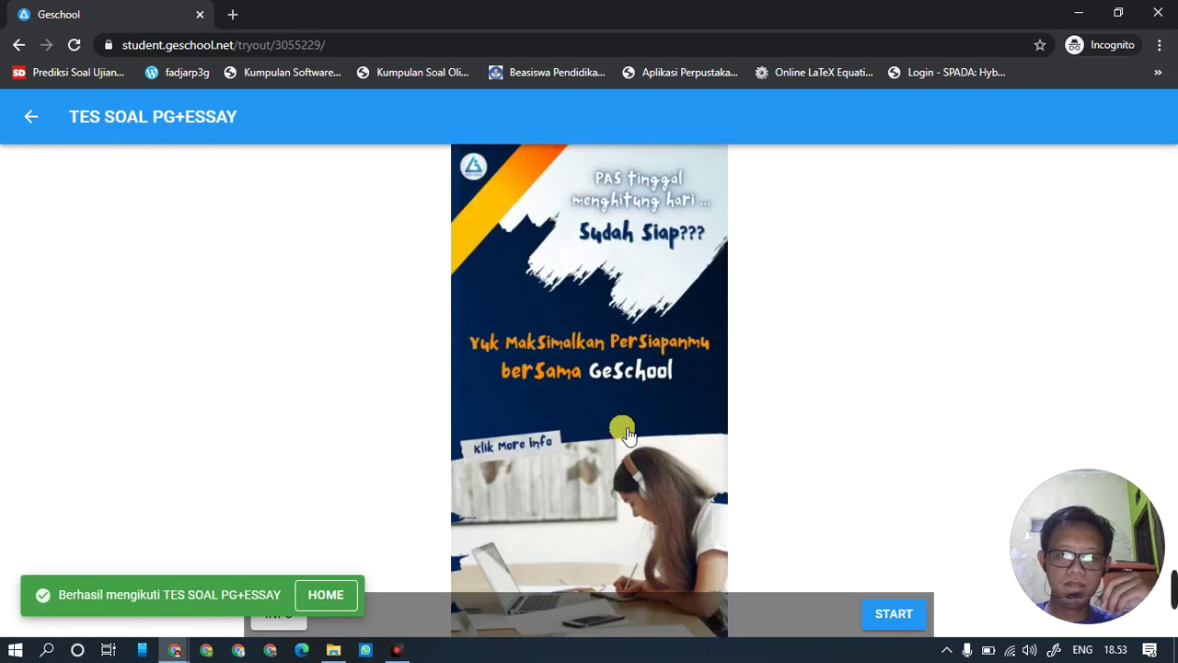
left_click(891, 617)
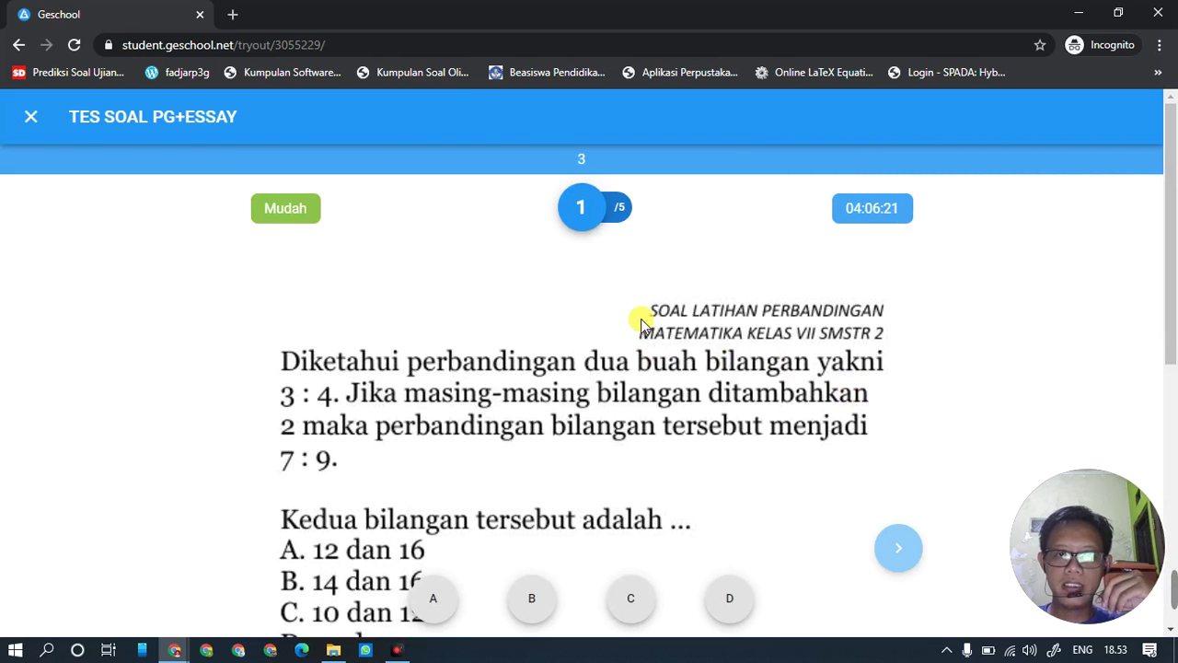
left_click(581, 215)
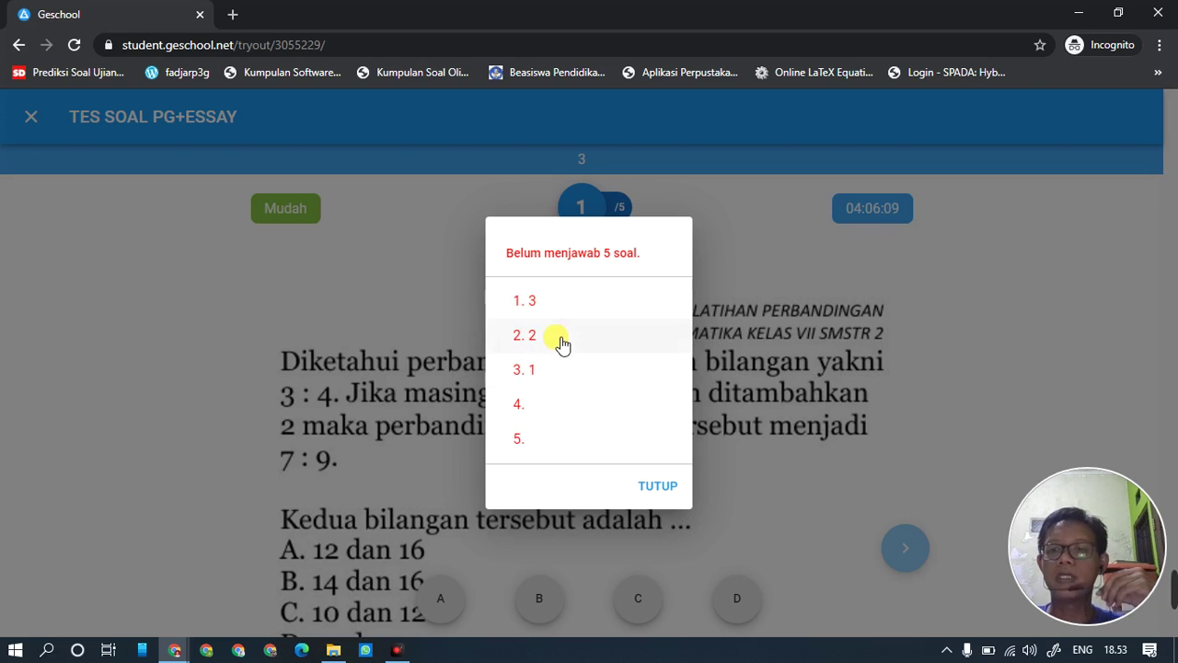
left_click(723, 231)
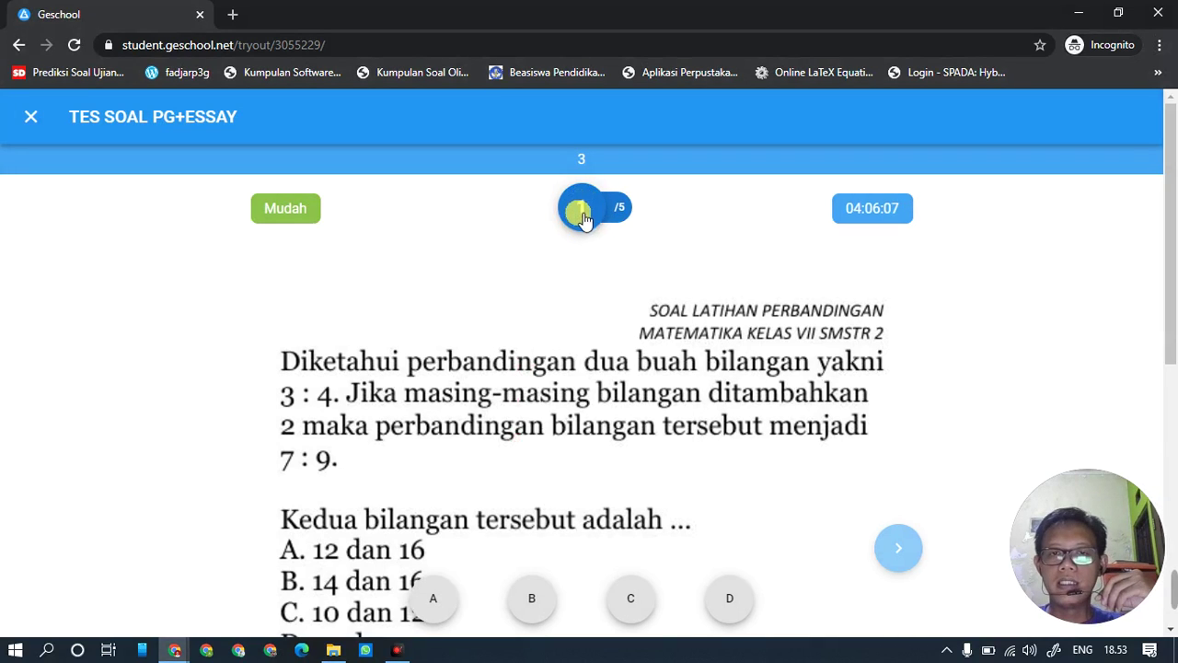
- Answer the three multiple-choice questions with B for question 1, C for question 2 and A for question 3
scroll(580, 318, "down", 2)
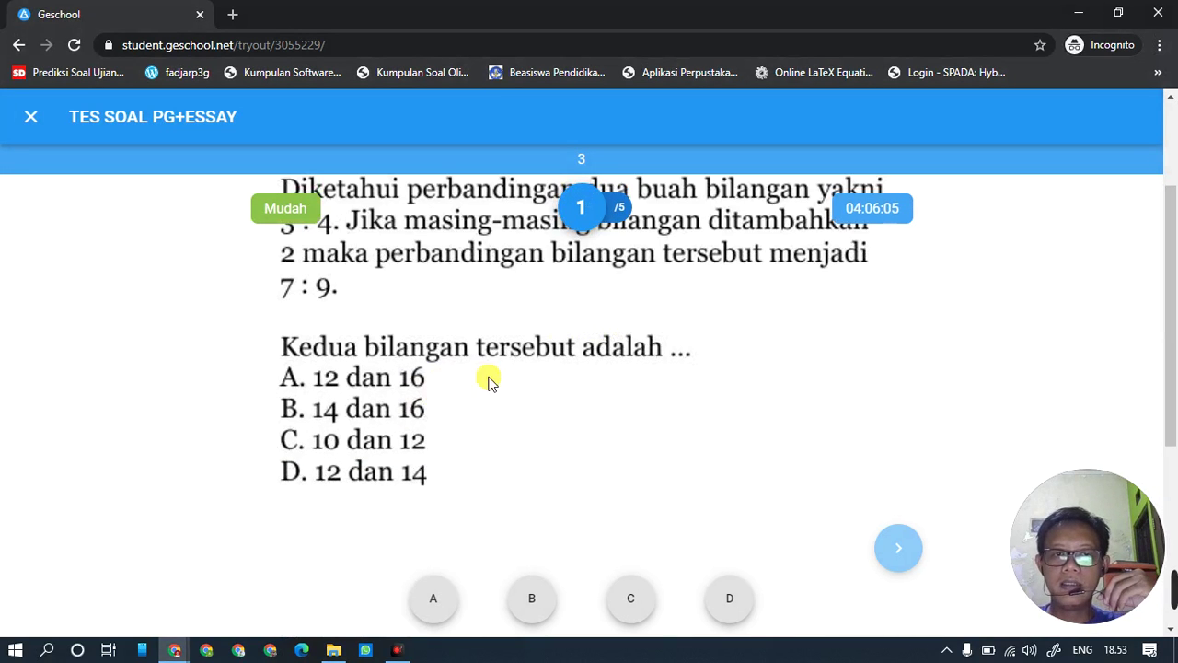
scroll(531, 390, "up", 2)
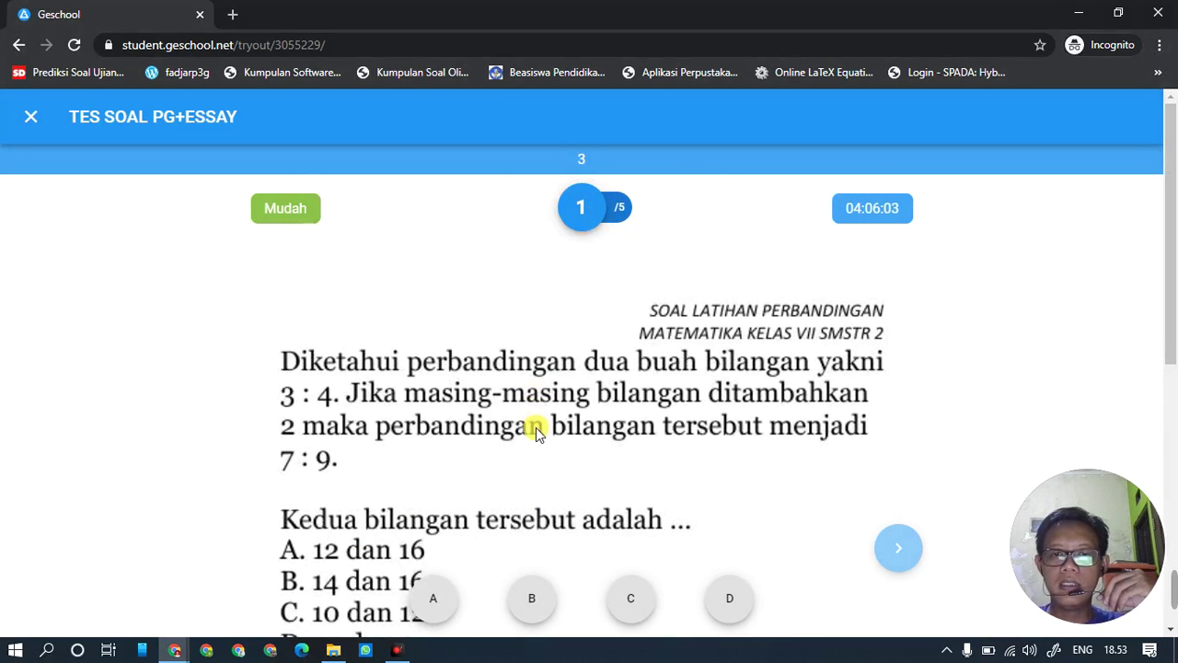
scroll(538, 426, "down", 6)
scroll(541, 426, "up", 5)
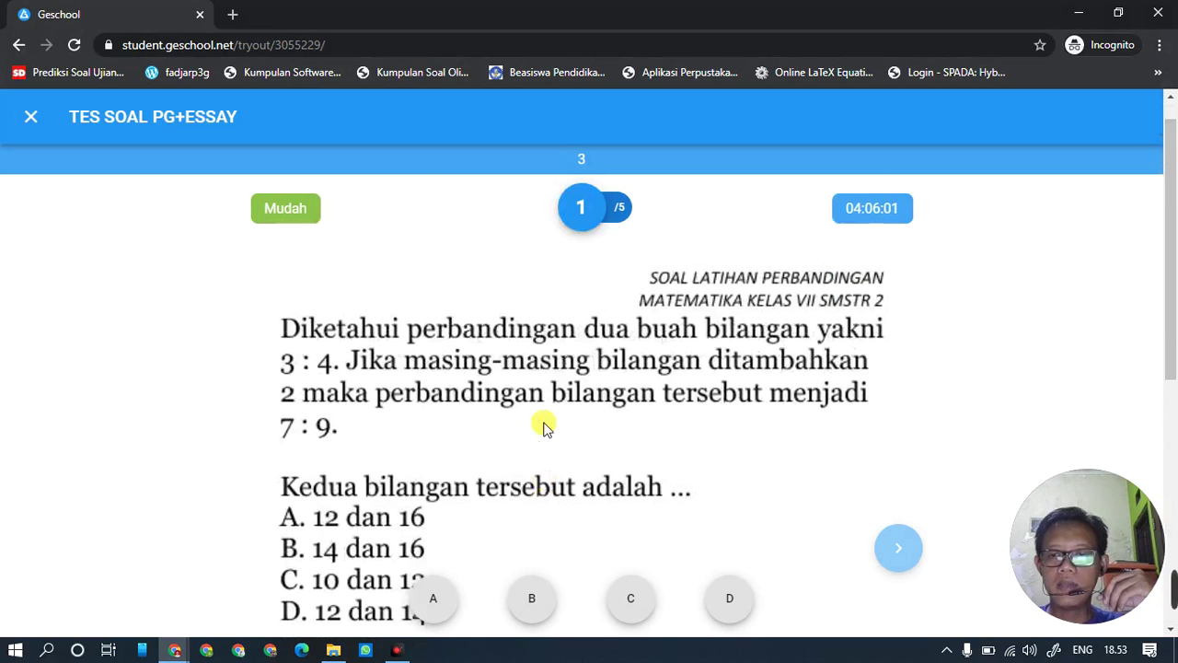
scroll(544, 421, "down", 2)
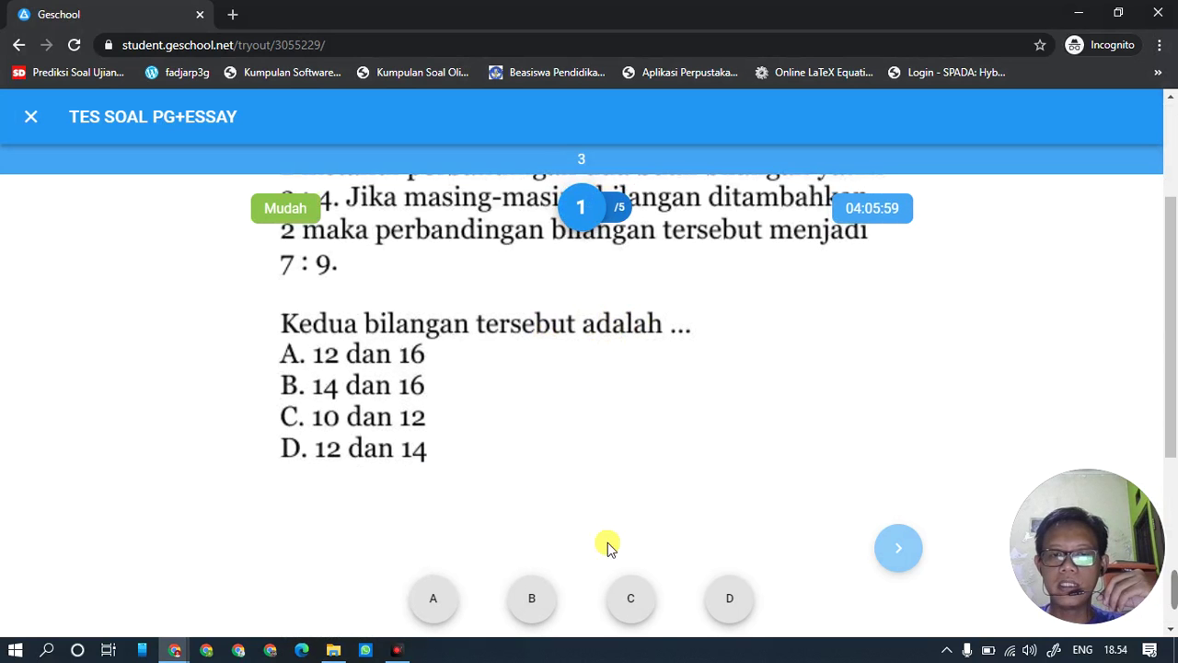
left_click(532, 610)
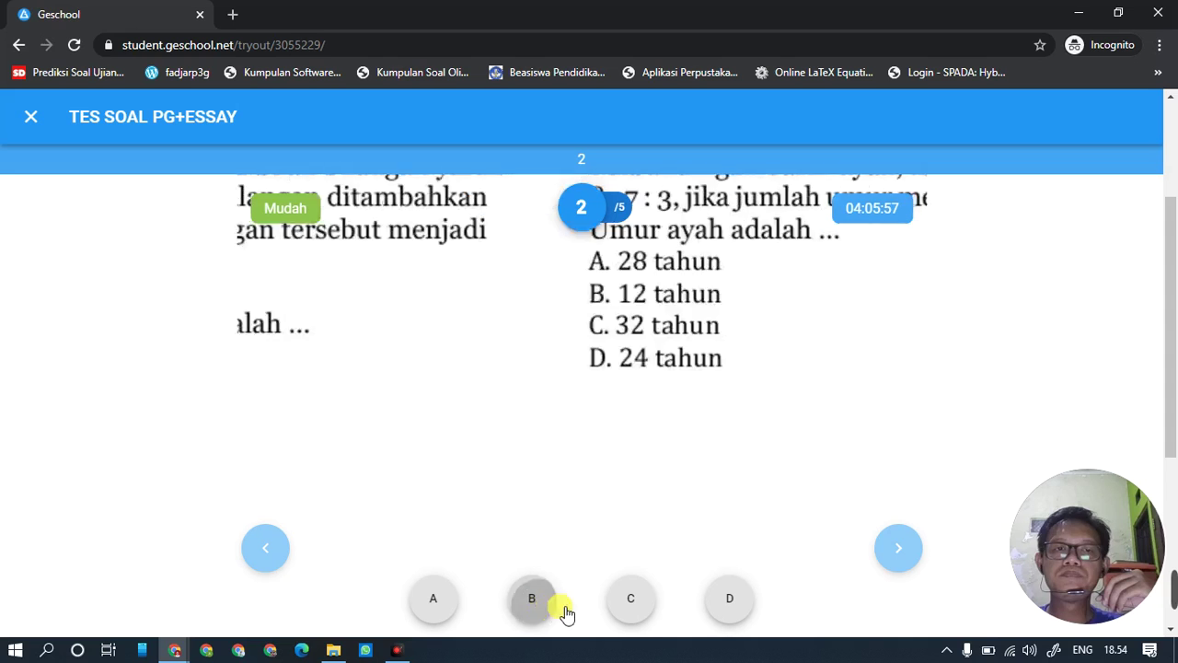
left_click(635, 605)
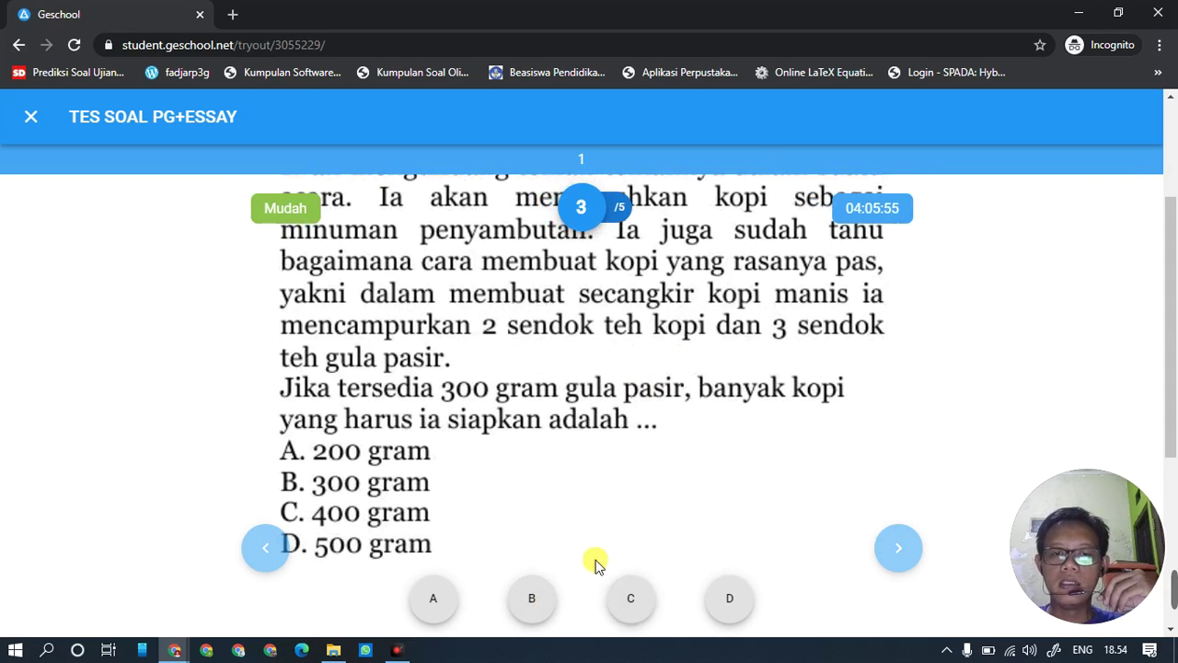
left_click(433, 599)
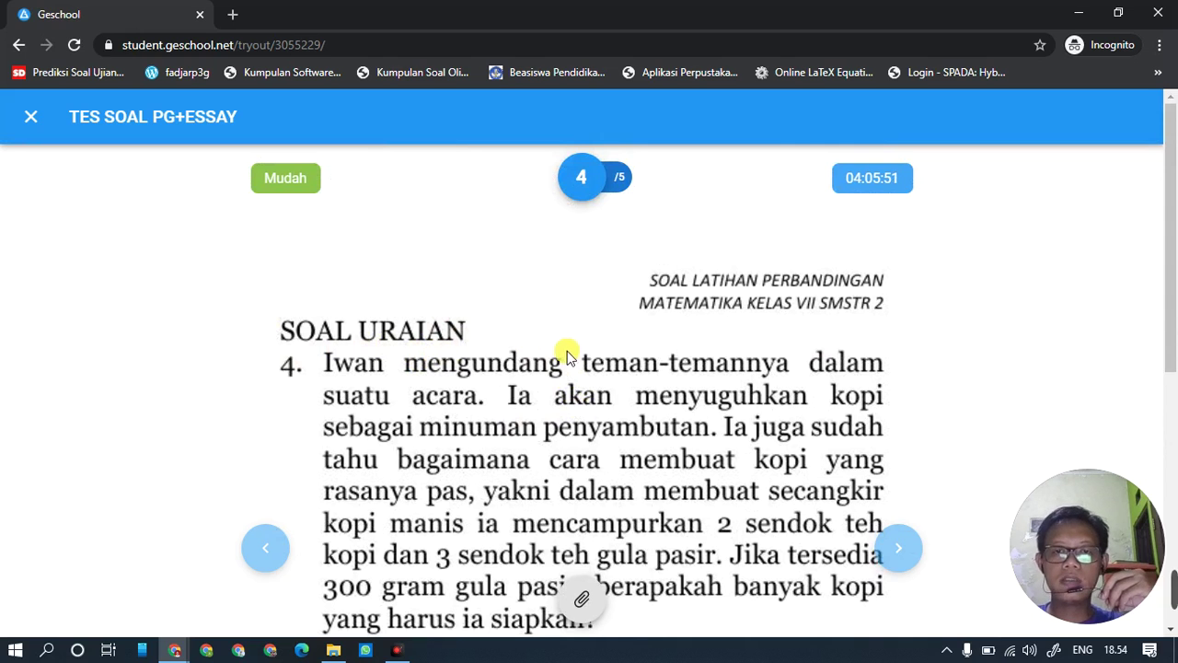
- Read essay question 4, open its answer attachment form and check the camera image option without choosing a file
scroll(561, 355, "down", 1)
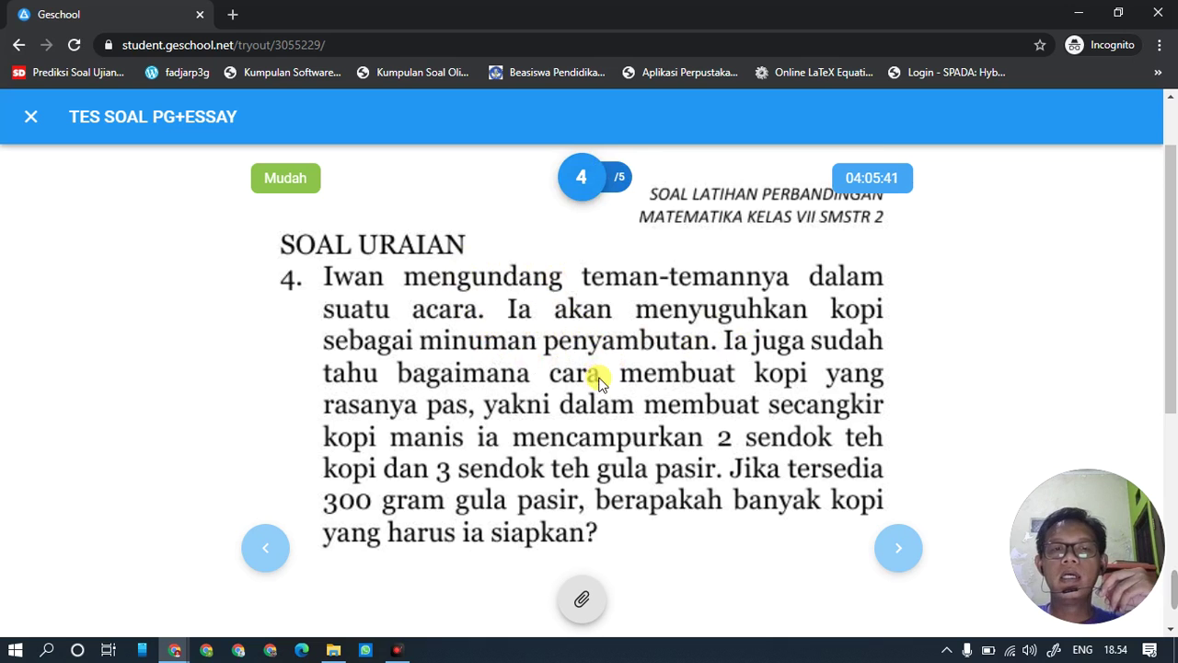
scroll(597, 378, "down", 5)
scroll(598, 382, "up", 5)
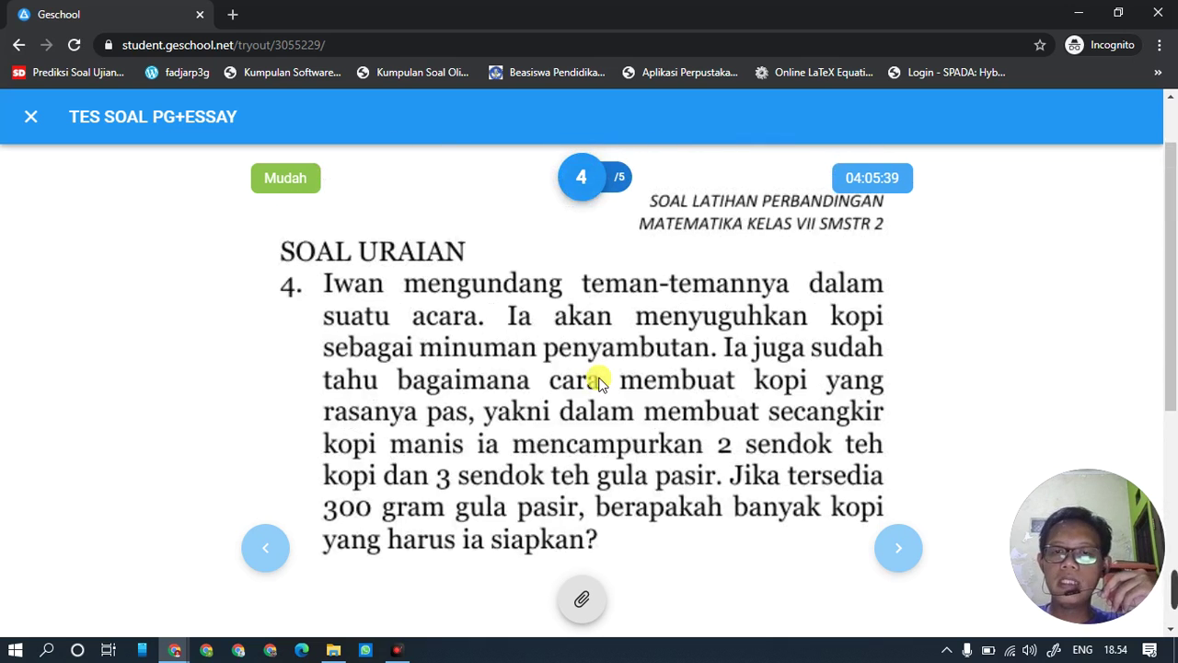
scroll(599, 376, "down", 1)
scroll(599, 376, "up", 1)
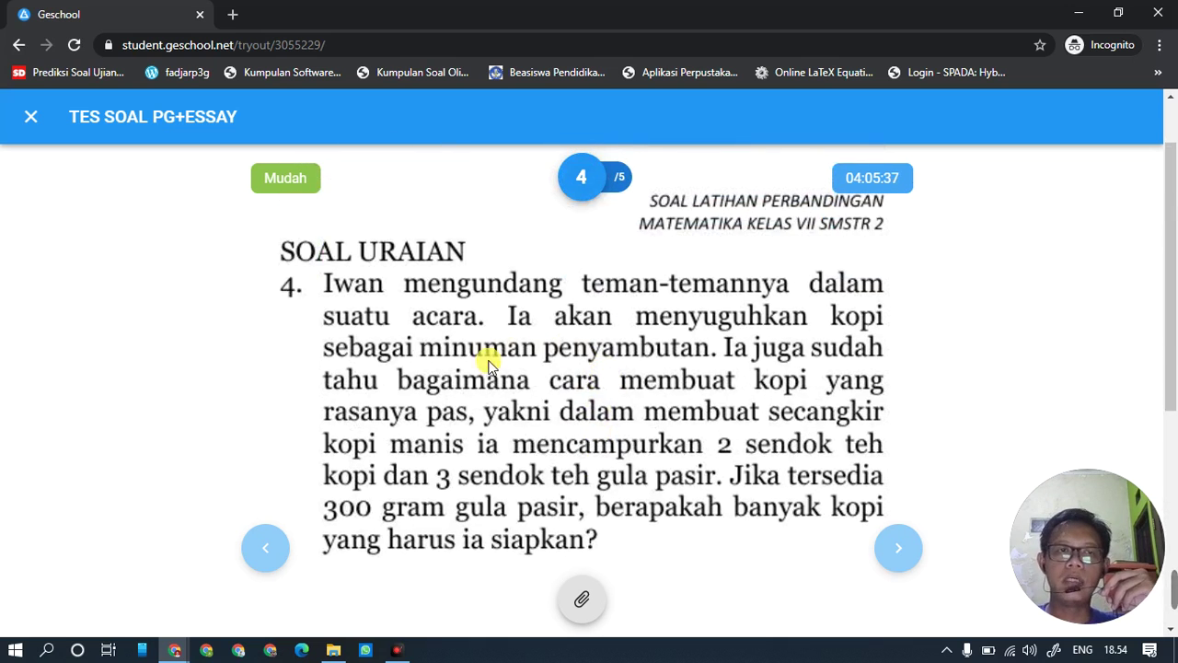
left_click(588, 603)
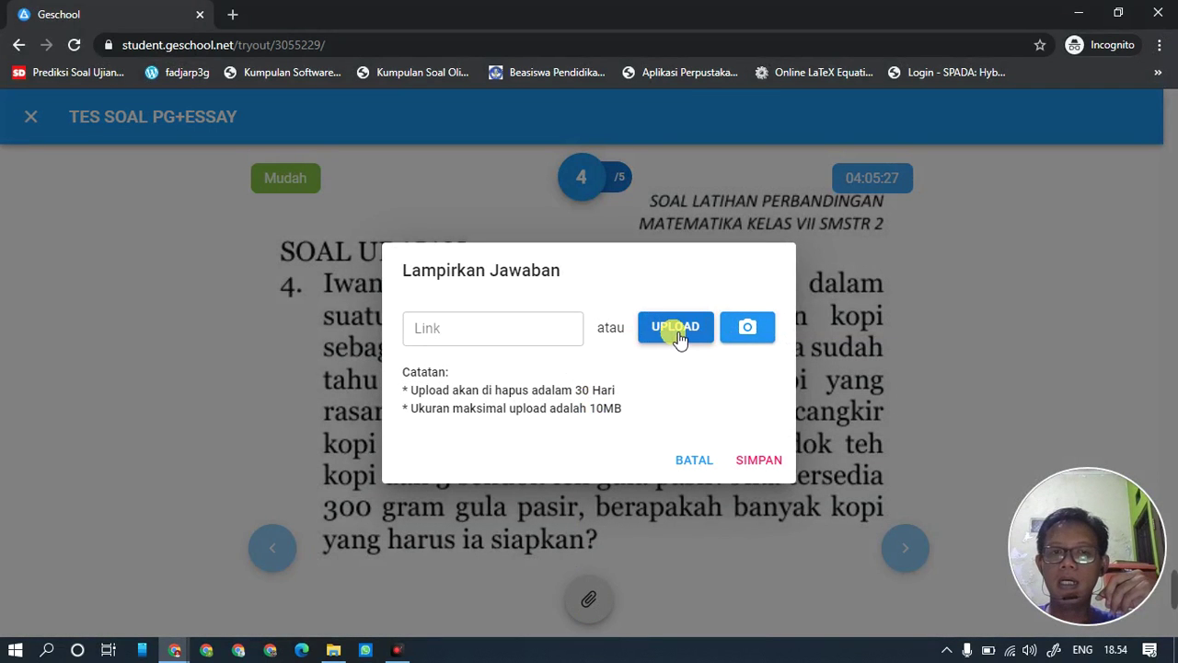
left_click(753, 333)
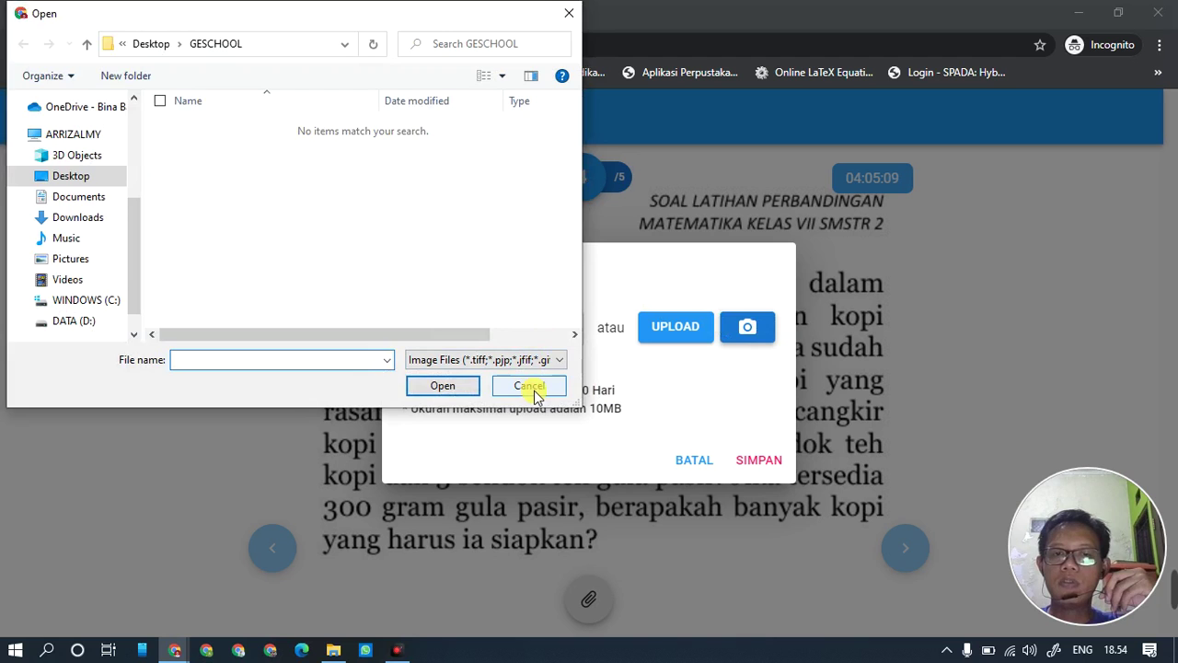
left_click(532, 388)
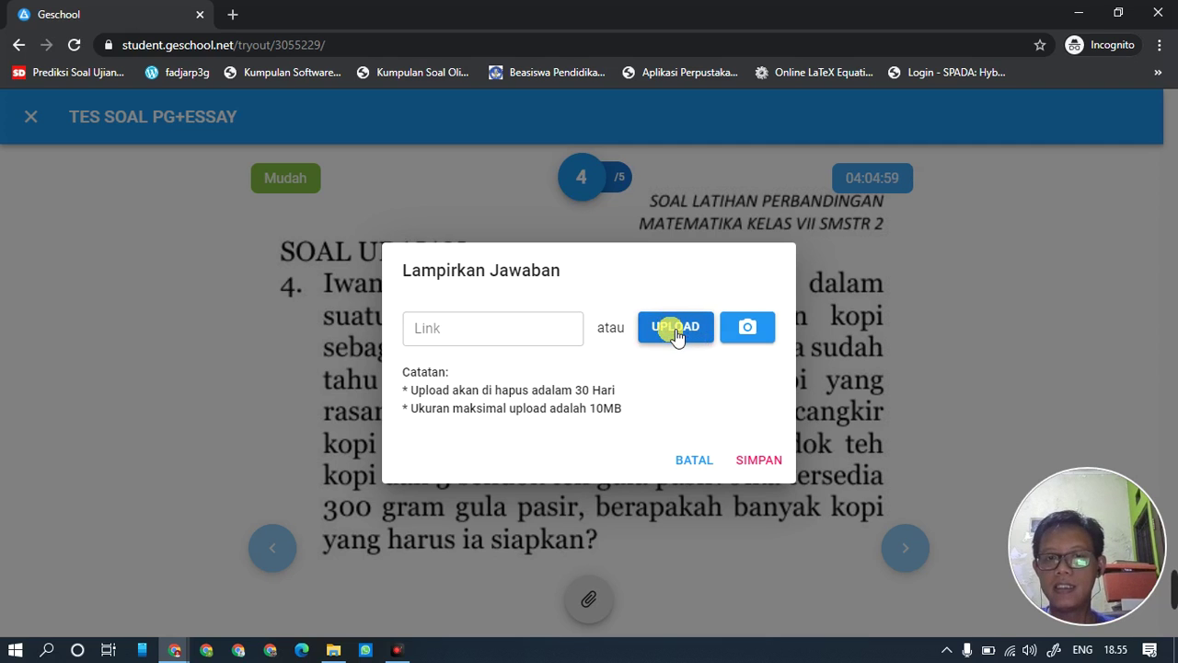
- Upload Logo Albesd.jpg from the Pictures folder as the answer to essay question 4 and save it
left_click(677, 333)
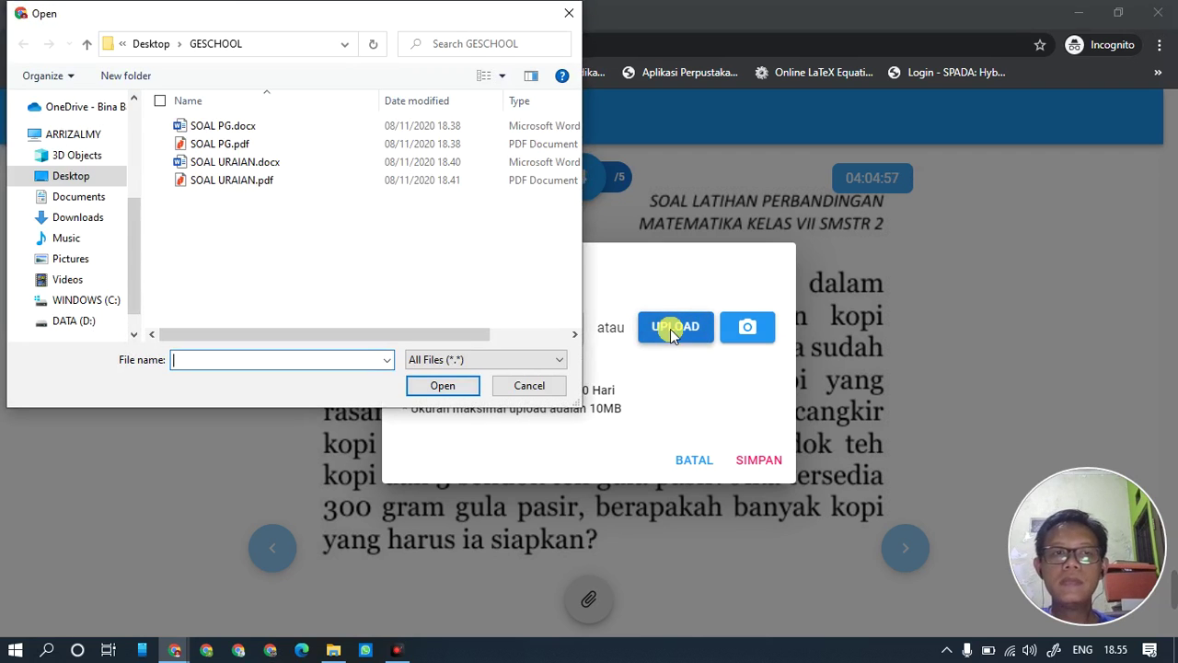
left_click_drag(578, 403, 569, 346)
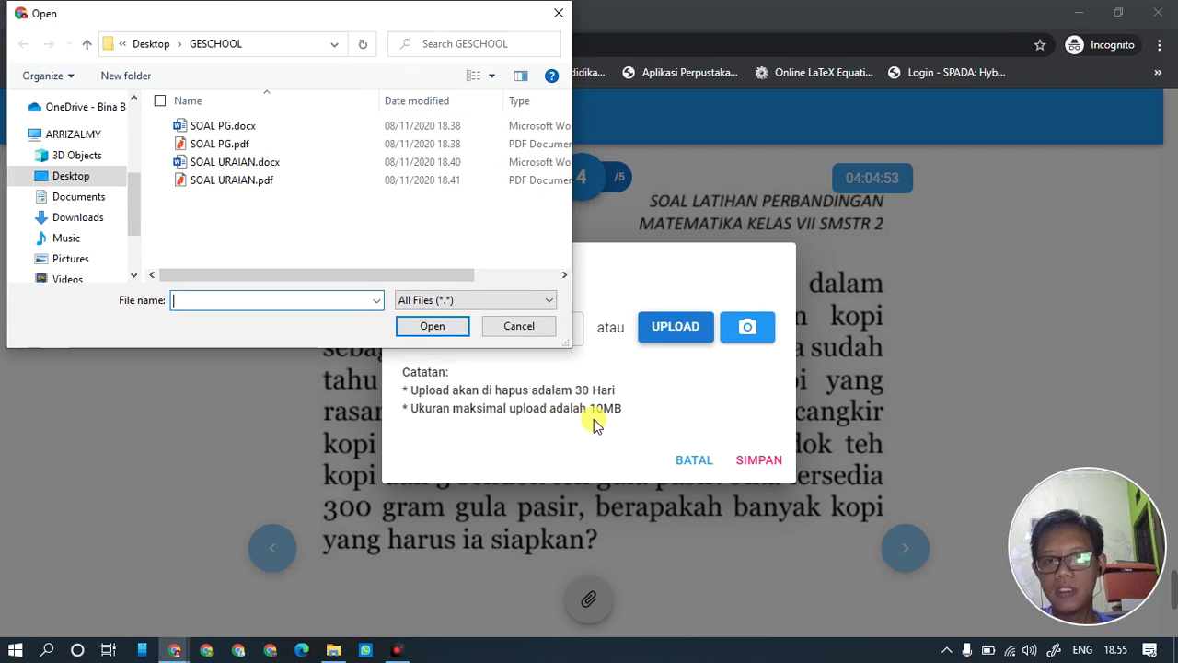
left_click(77, 262)
scroll(350, 221, "down", 1)
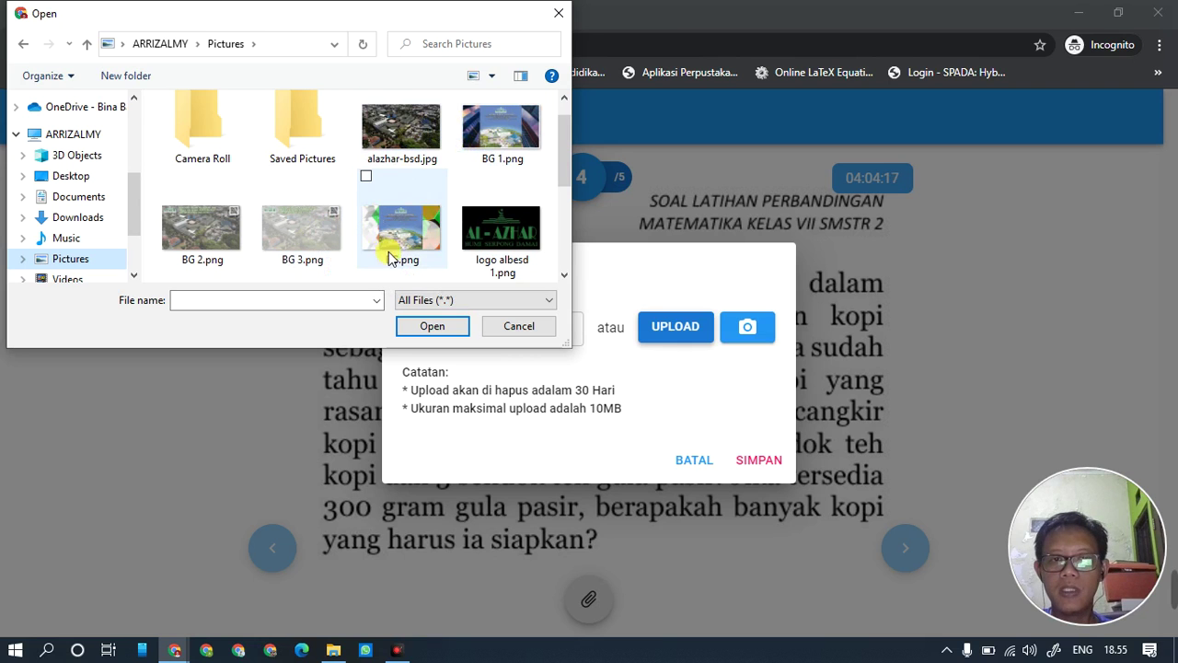
scroll(387, 249, "down", 3)
scroll(405, 236, "up", 2)
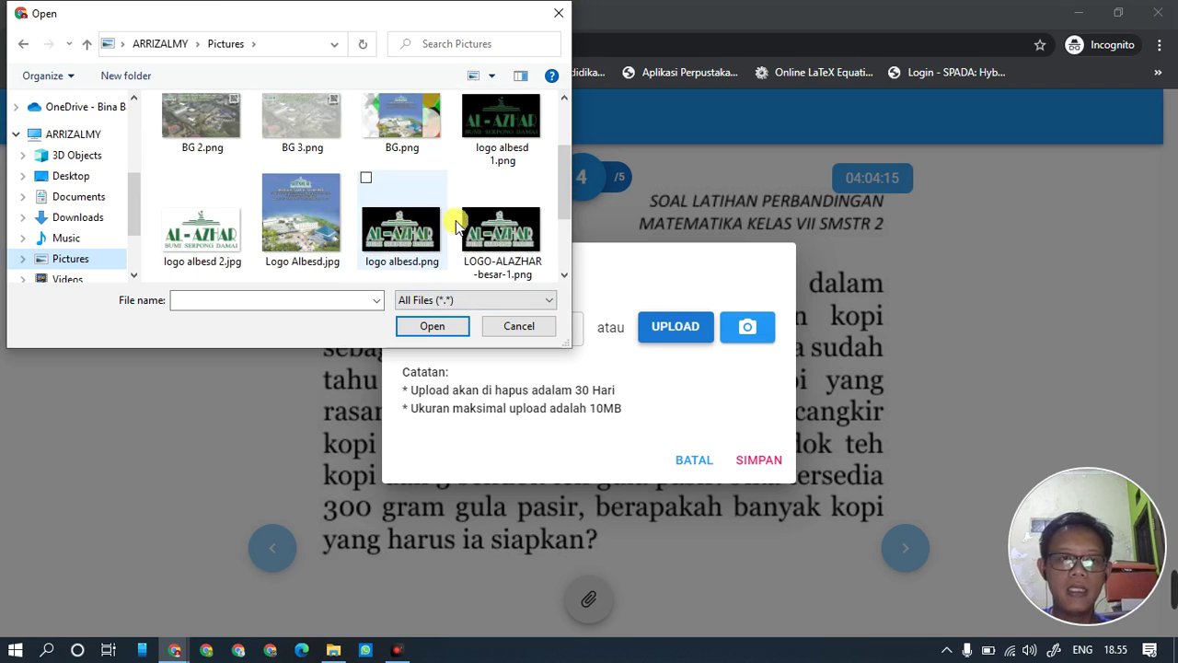
scroll(368, 221, "up", 2)
scroll(359, 223, "down", 2)
left_click(281, 191)
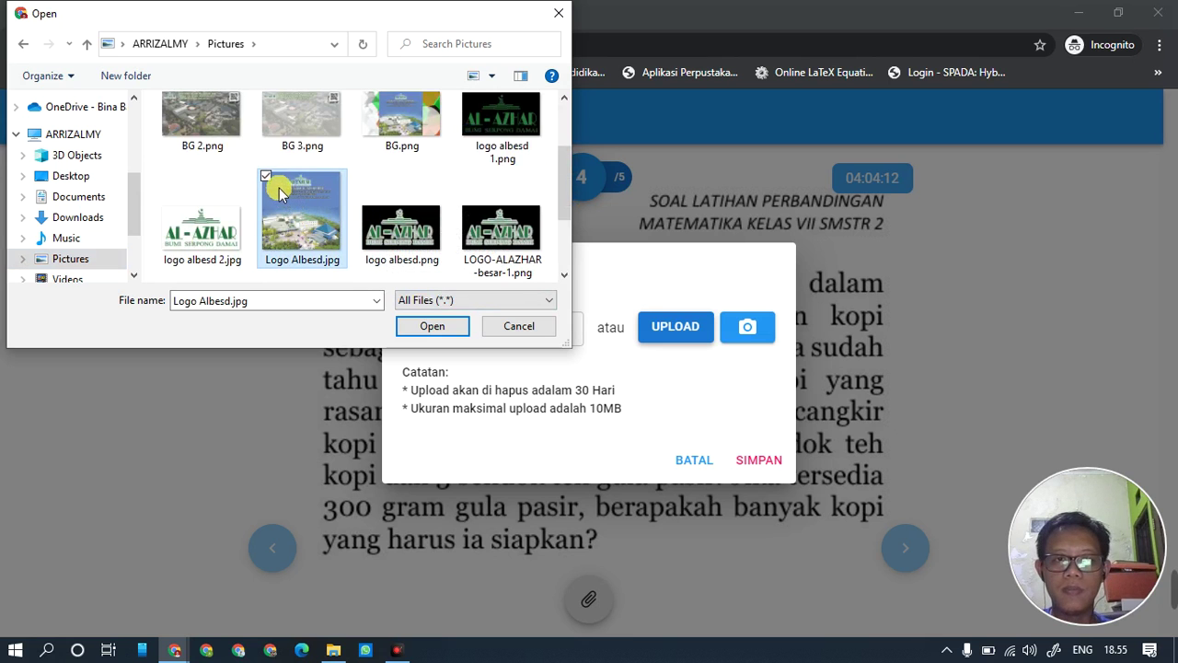
left_click(430, 328)
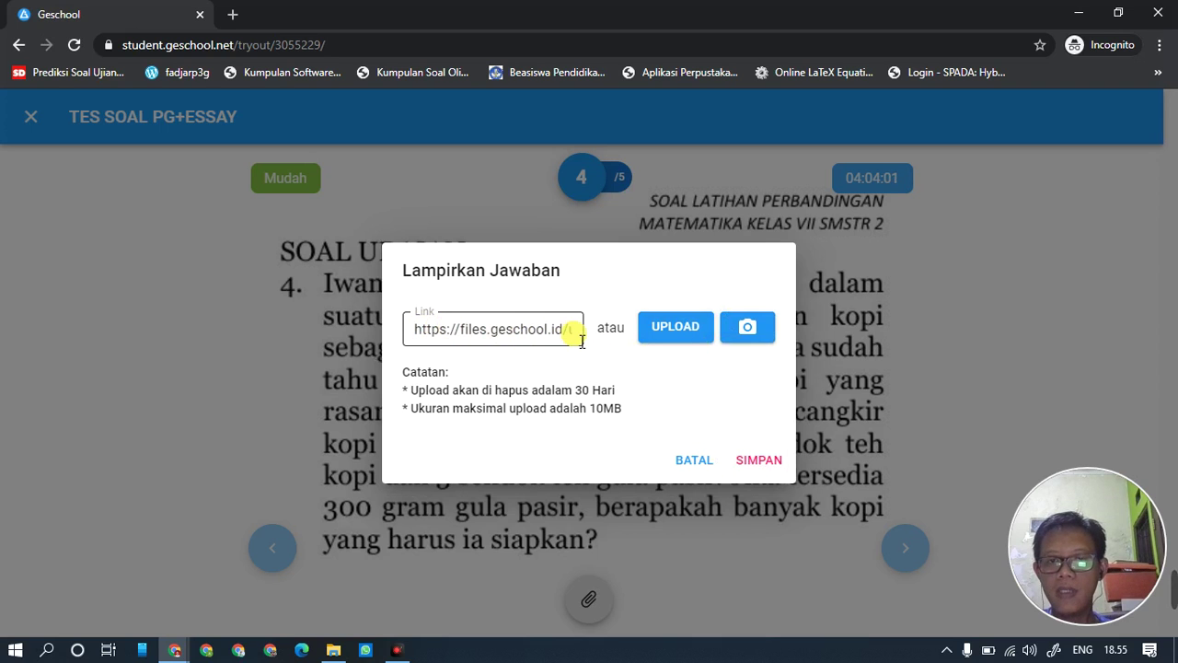
left_click(768, 462)
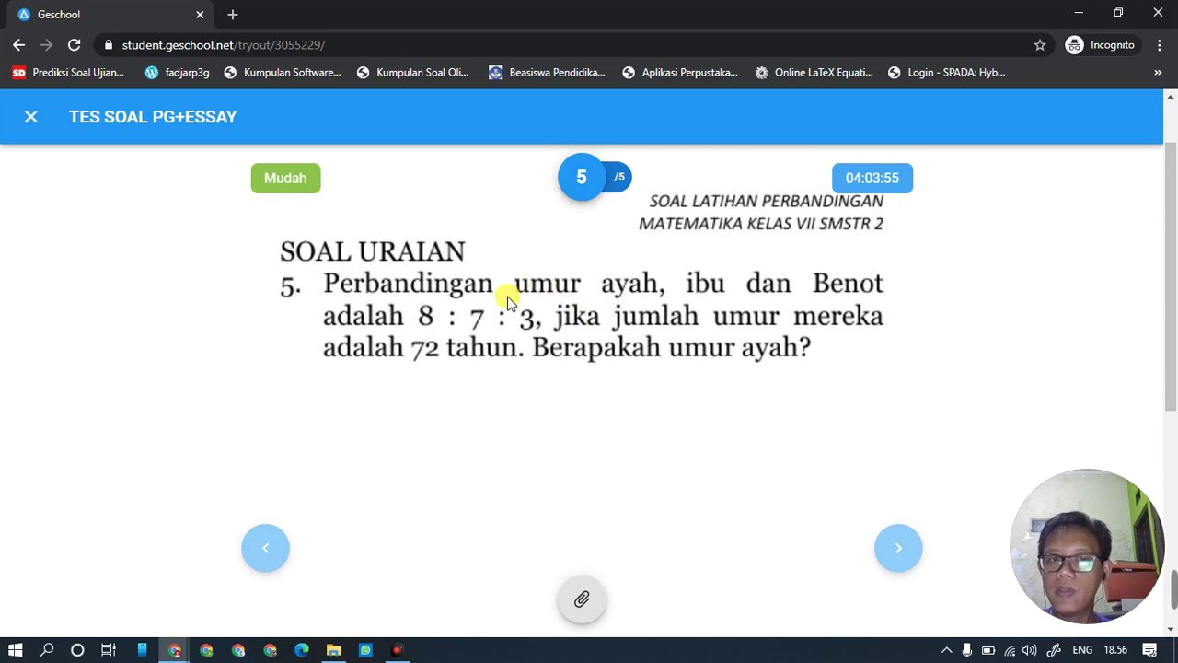
- Open the answer attachment form for essay question 5 and try to upload BG 2.png and BG 3.png from the Pictures folder
left_click(582, 604)
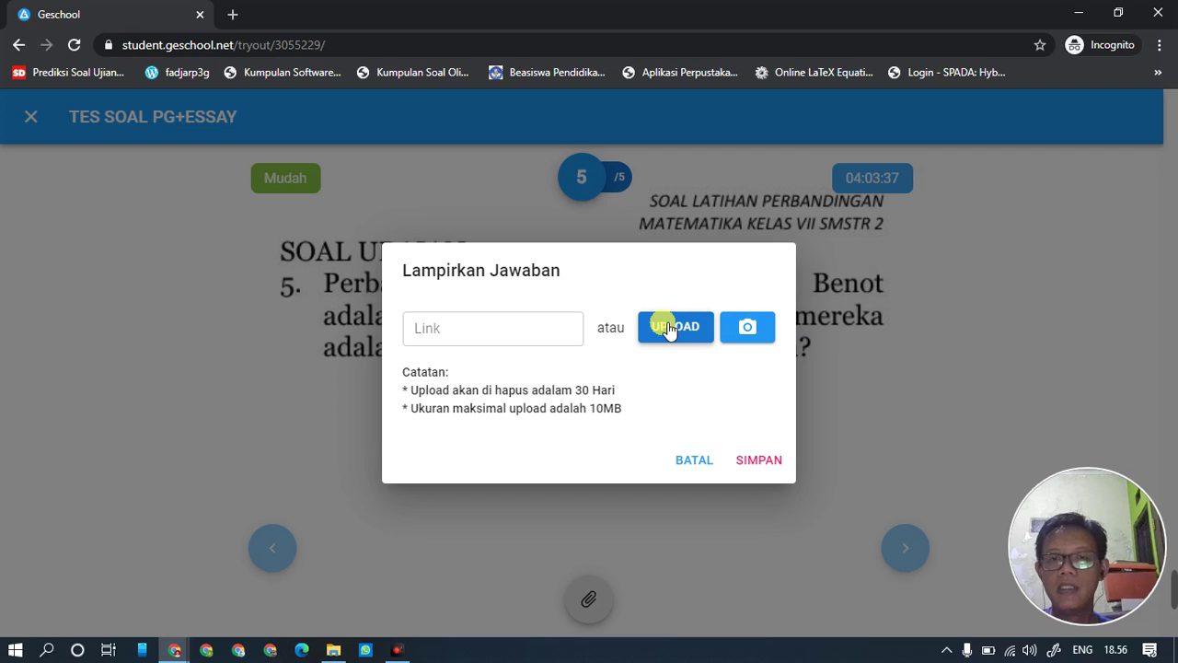
left_click(663, 329)
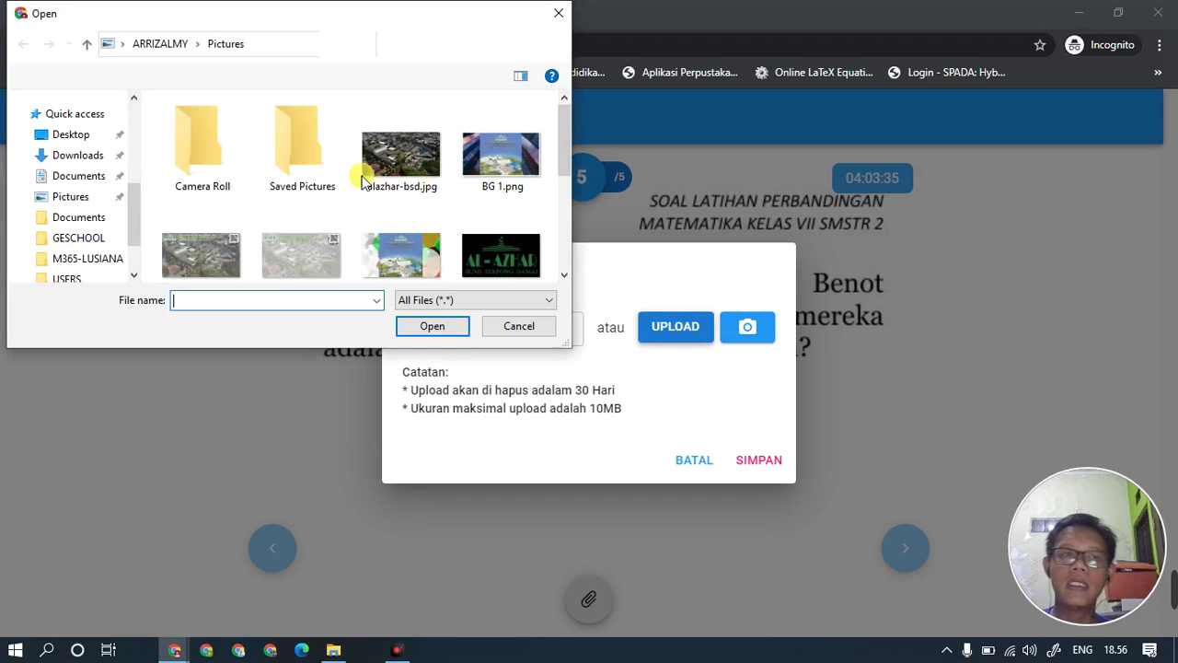
left_click(225, 226)
left_click(432, 331)
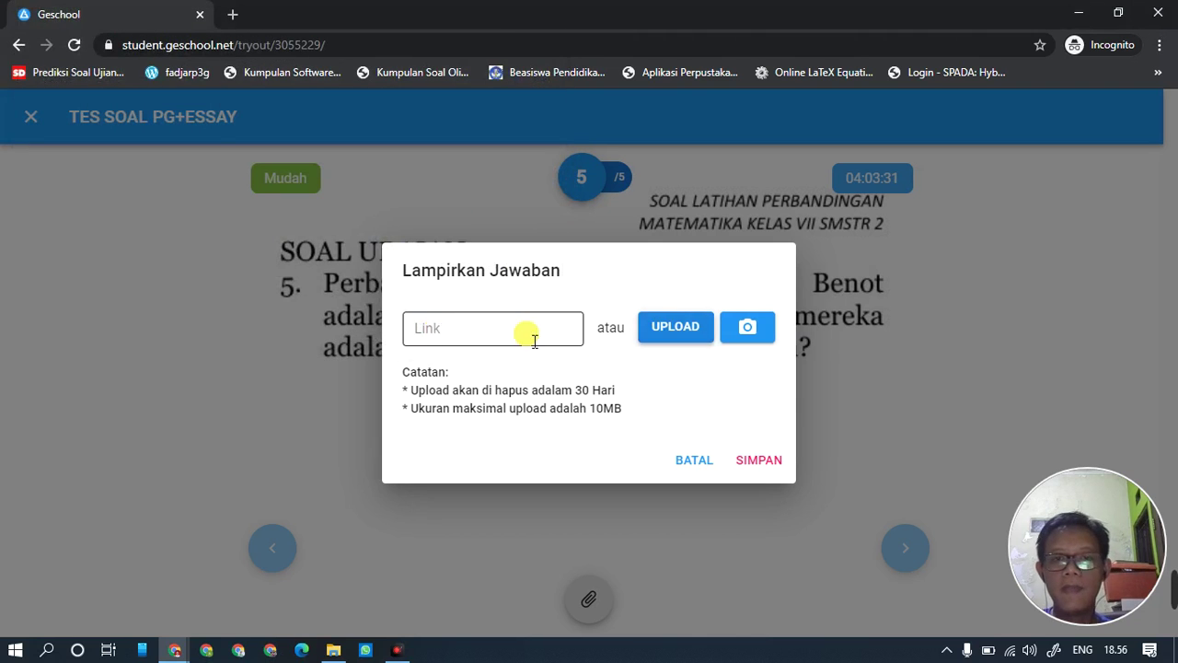
left_click(672, 324)
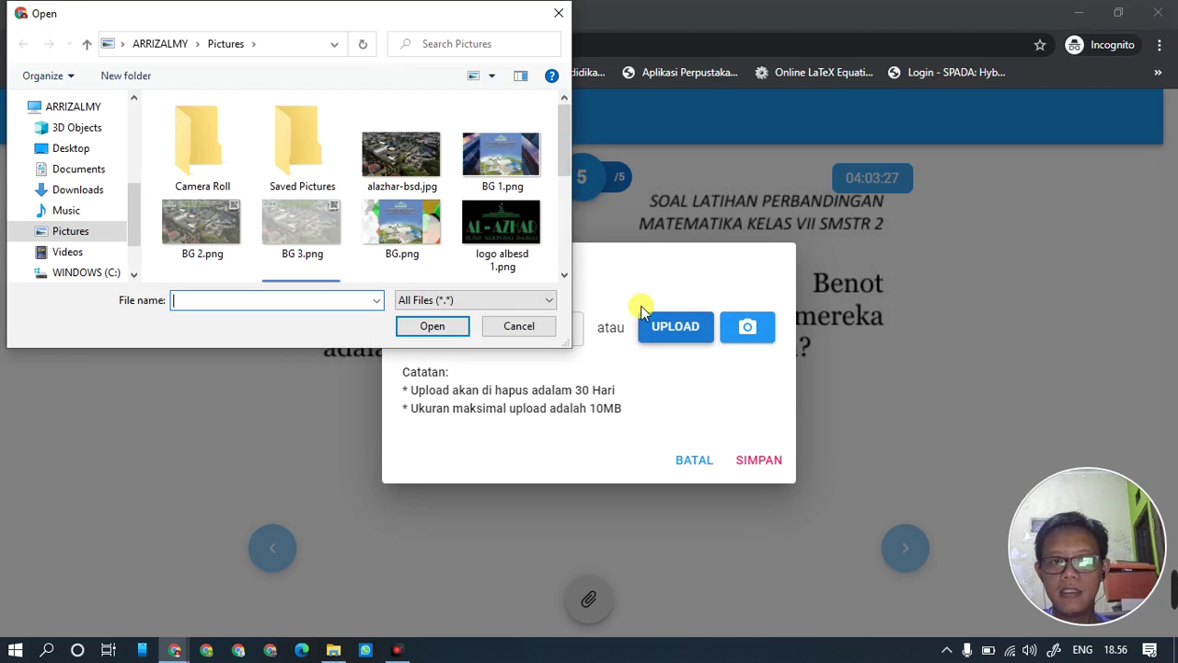
left_click(286, 232)
double_click(286, 232)
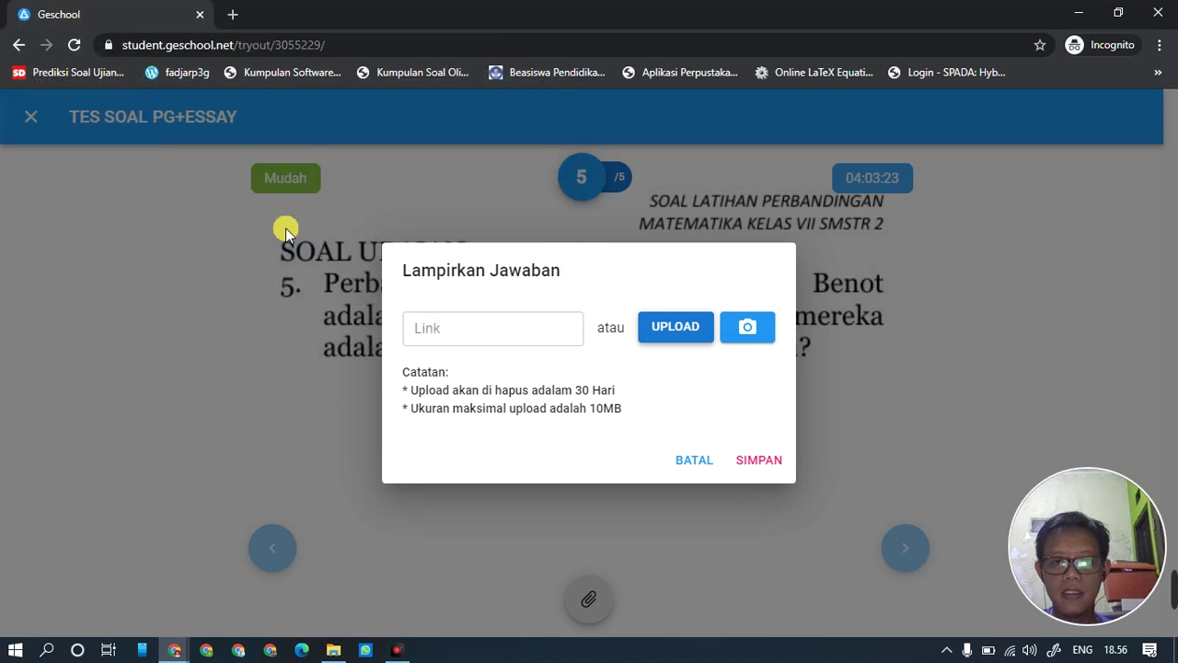
- Upload logo albesd 2.jpg from the Pictures folder as the attachment for essay question 5
left_click(683, 333)
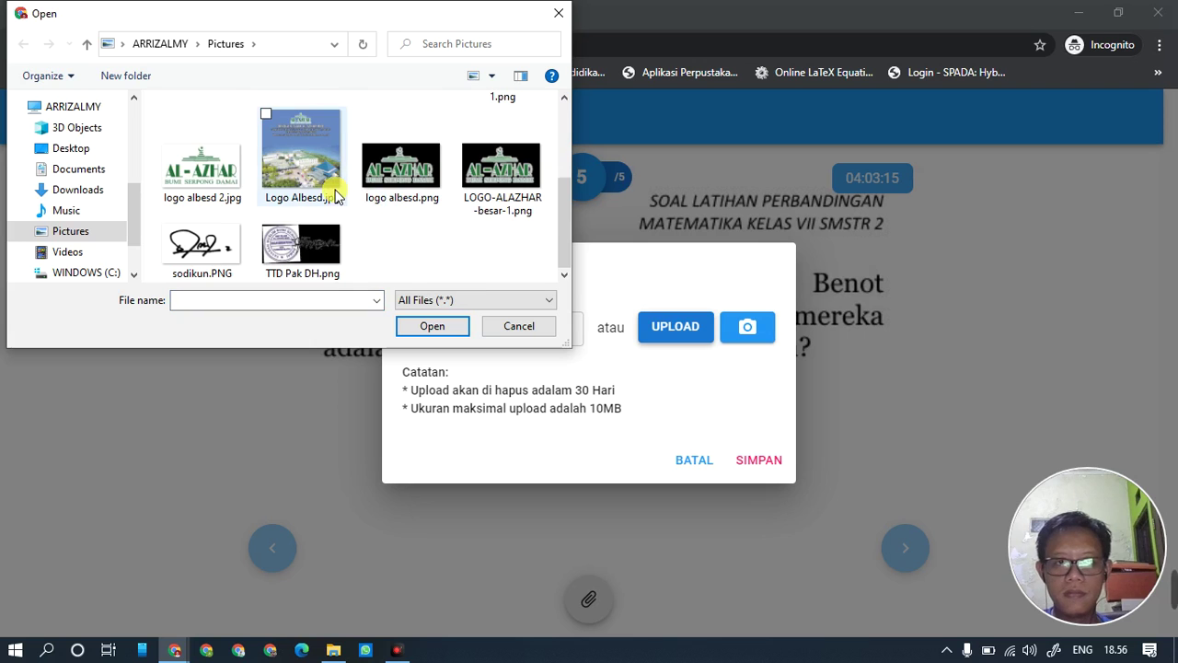
scroll(267, 238, "up", 1)
double_click(230, 228)
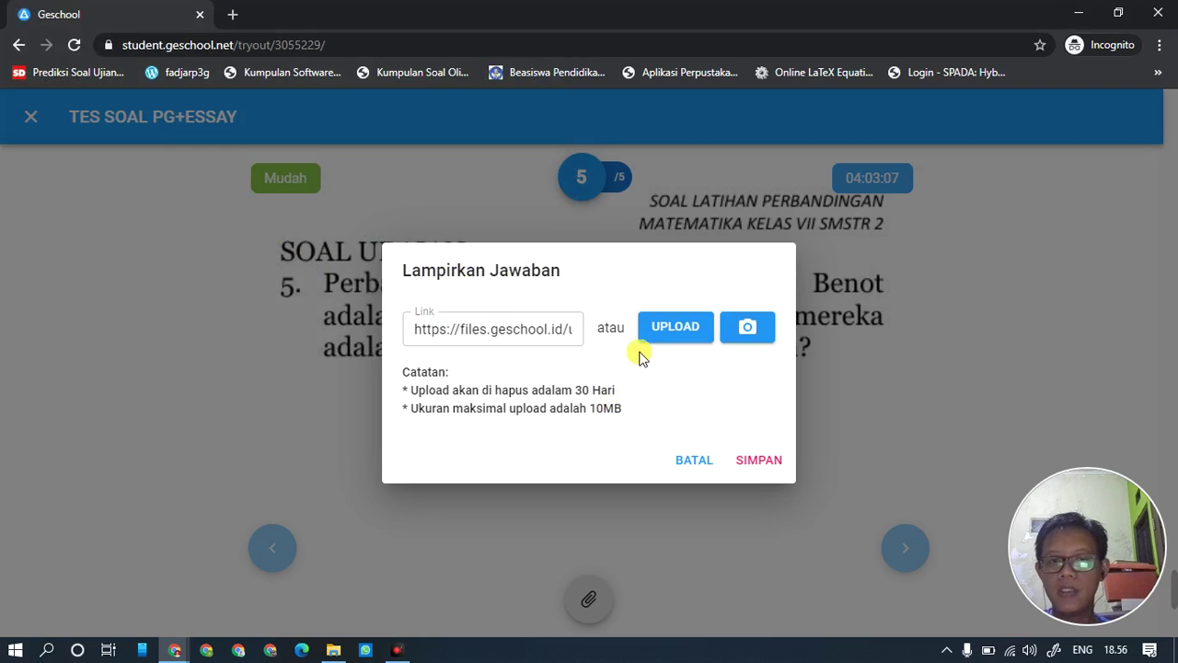
- Select the full link of the file uploaded for question 5 and copy it
left_click(554, 333)
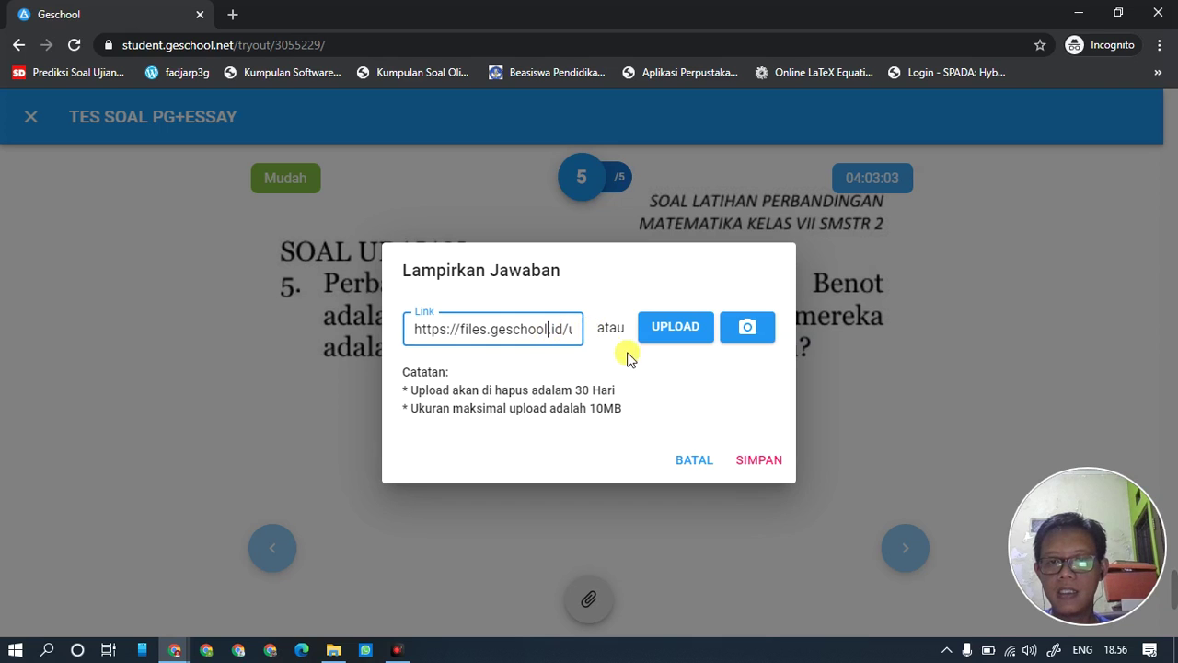
left_click_drag(452, 328, 629, 339)
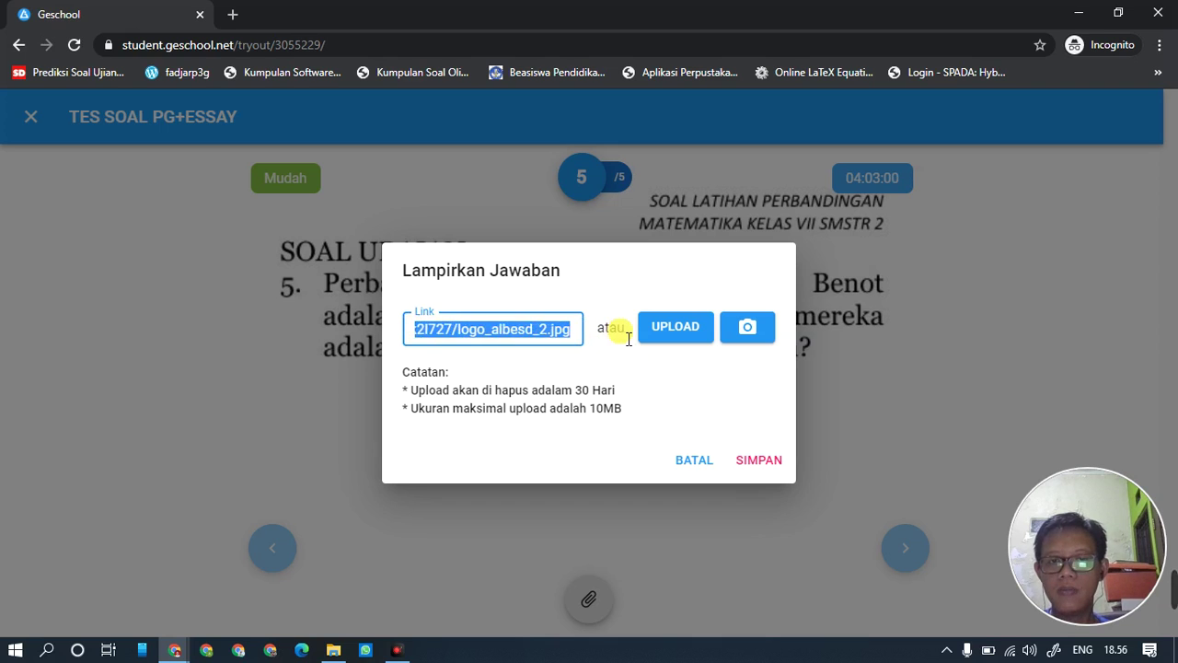
right_click(501, 333)
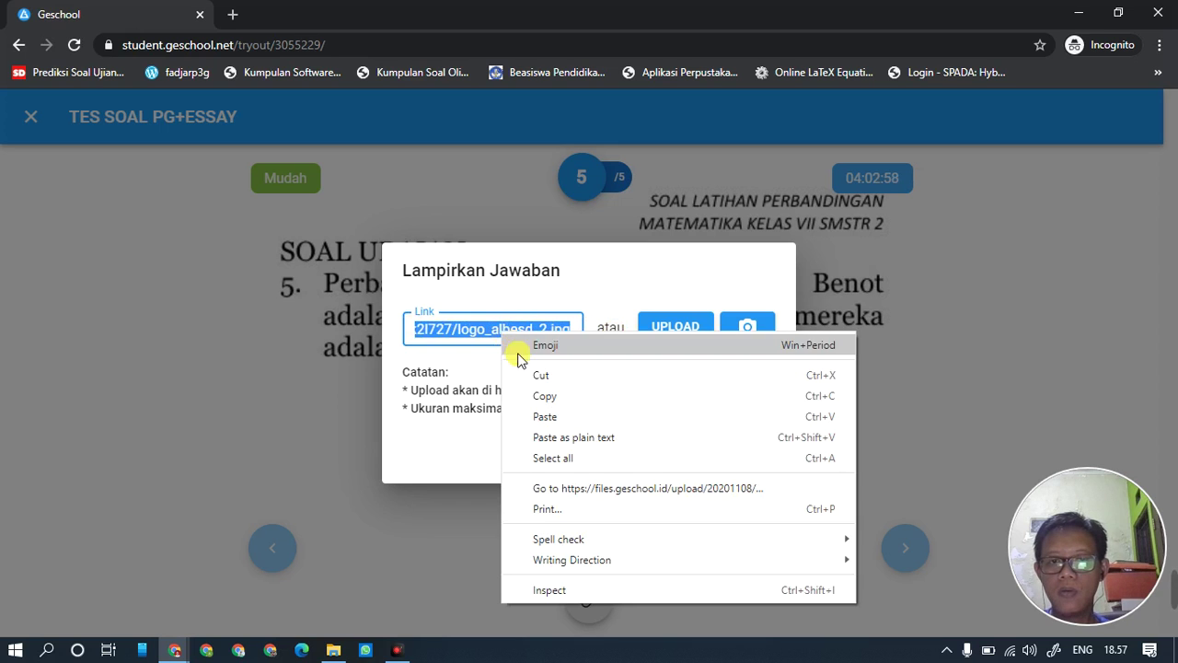
left_click(543, 398)
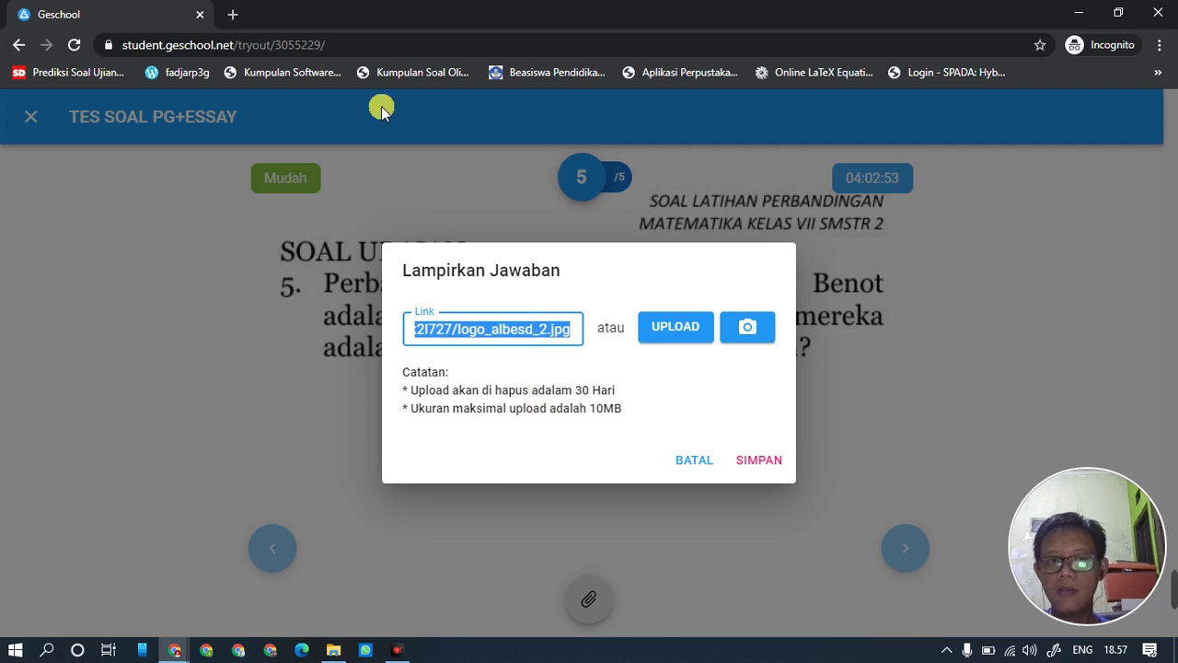
- View the uploaded file by opening its copied link in the new tab, then save it as the answer to question 5
right_click(281, 48)
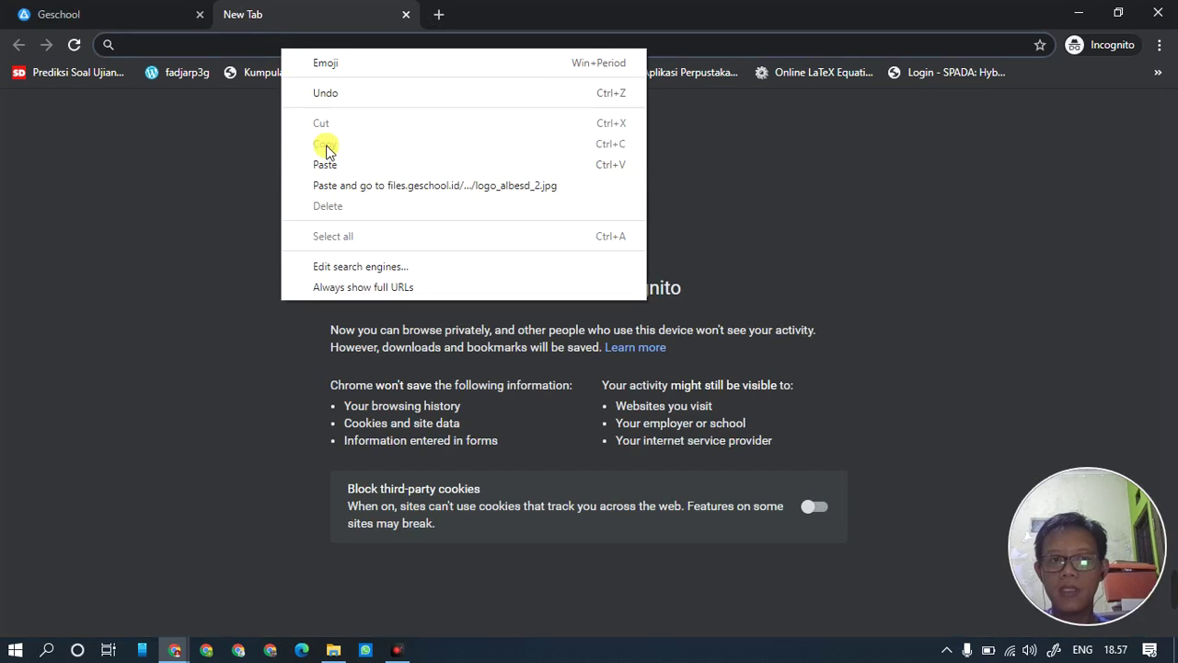
left_click(340, 189)
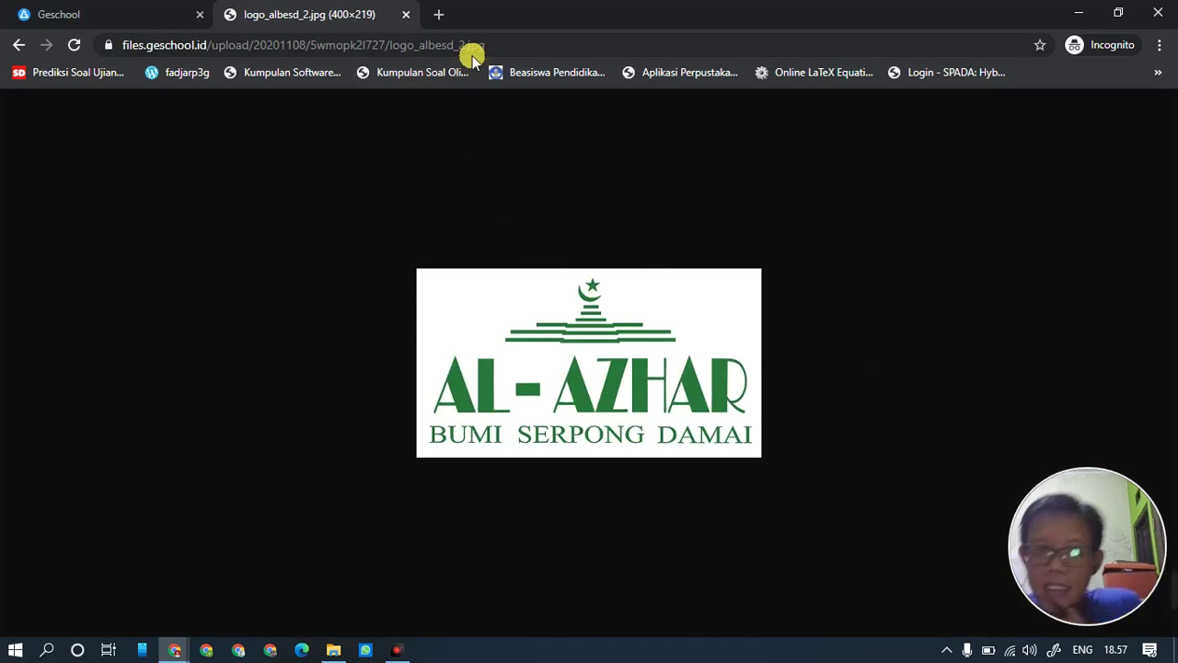
left_click(409, 17)
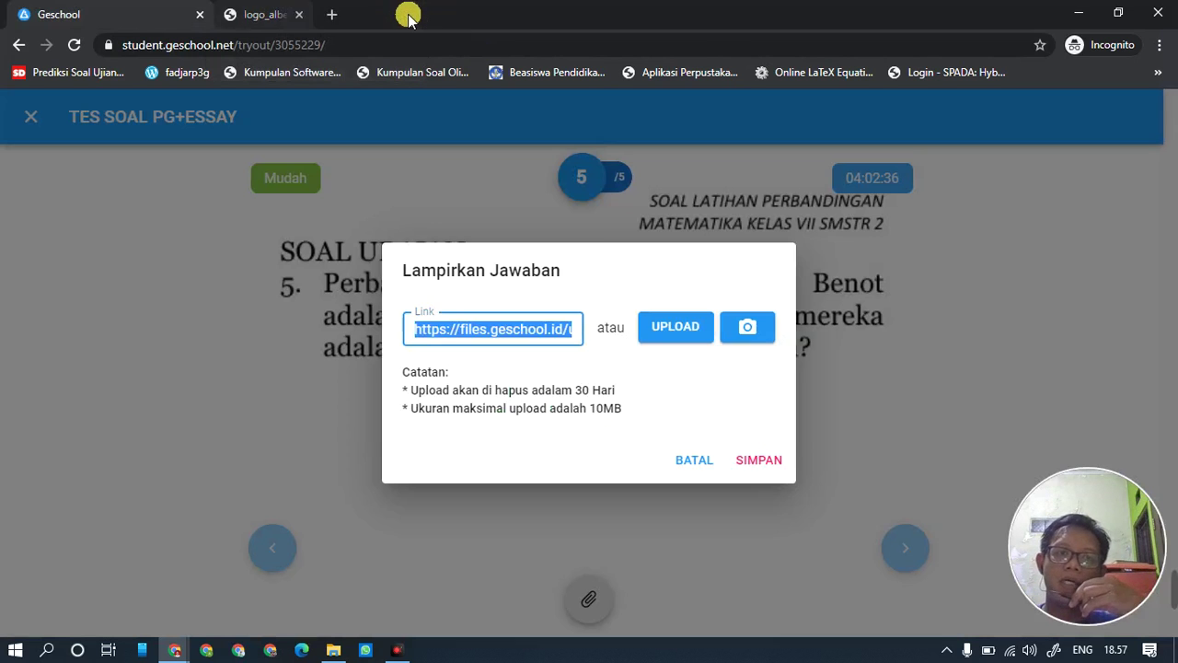
left_click(547, 333)
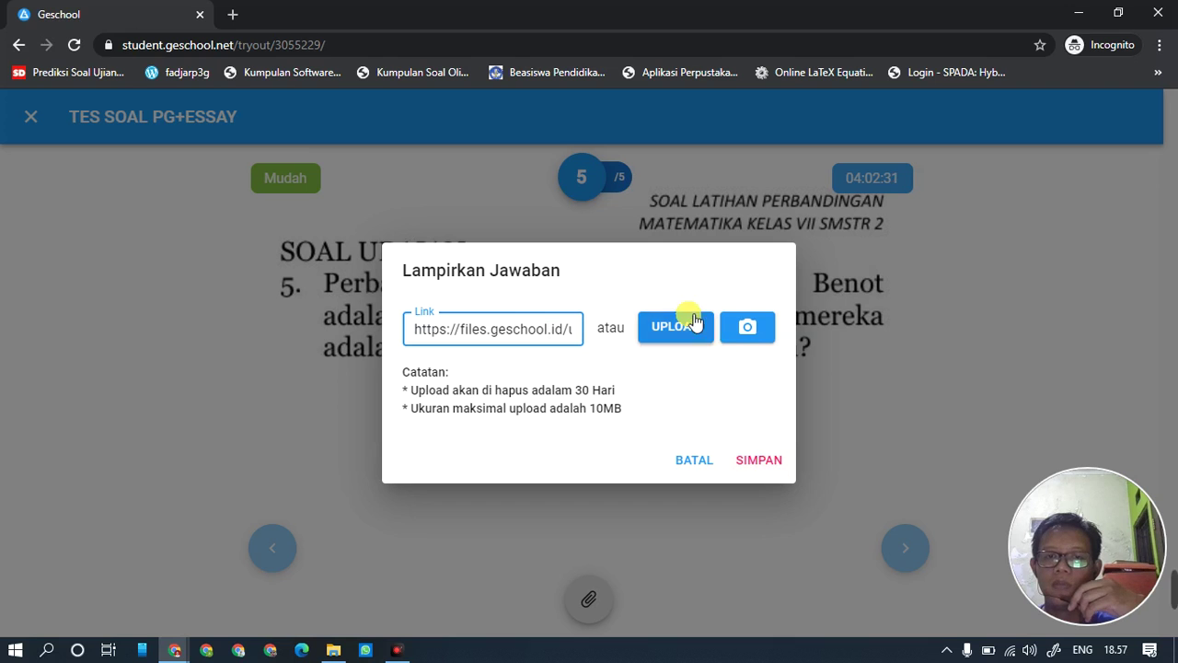
left_click(758, 461)
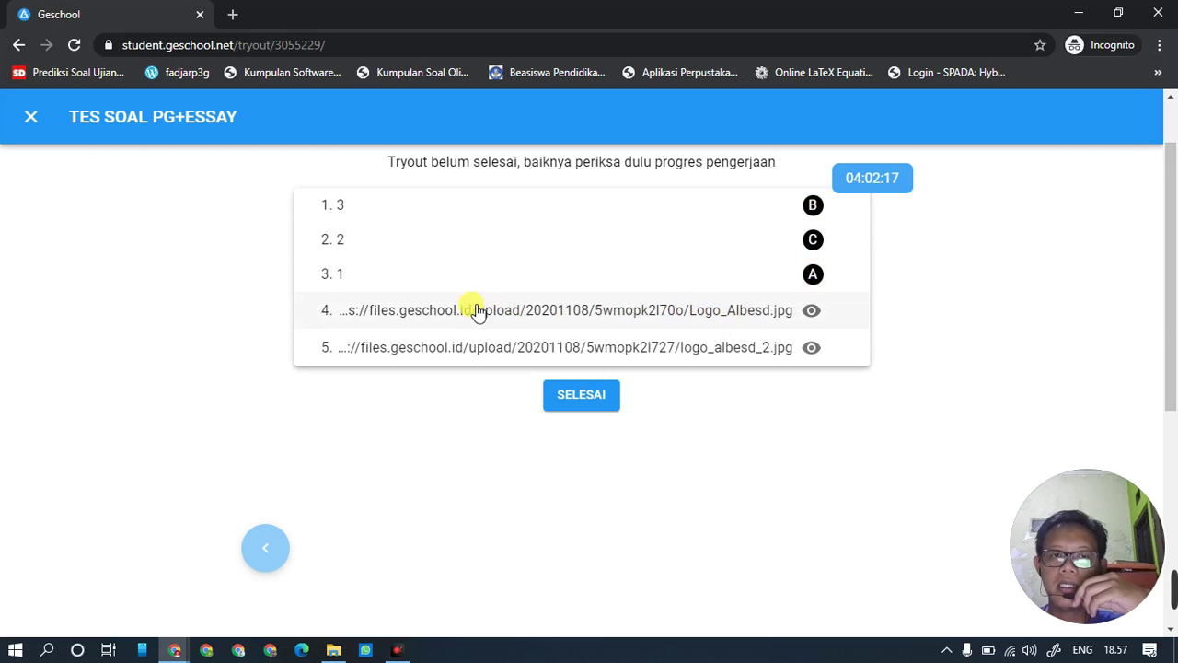
- Preview the files attached to questions 4 and 5 in the answer summary, then finish the test and confirm submitting the answers
left_click(812, 313)
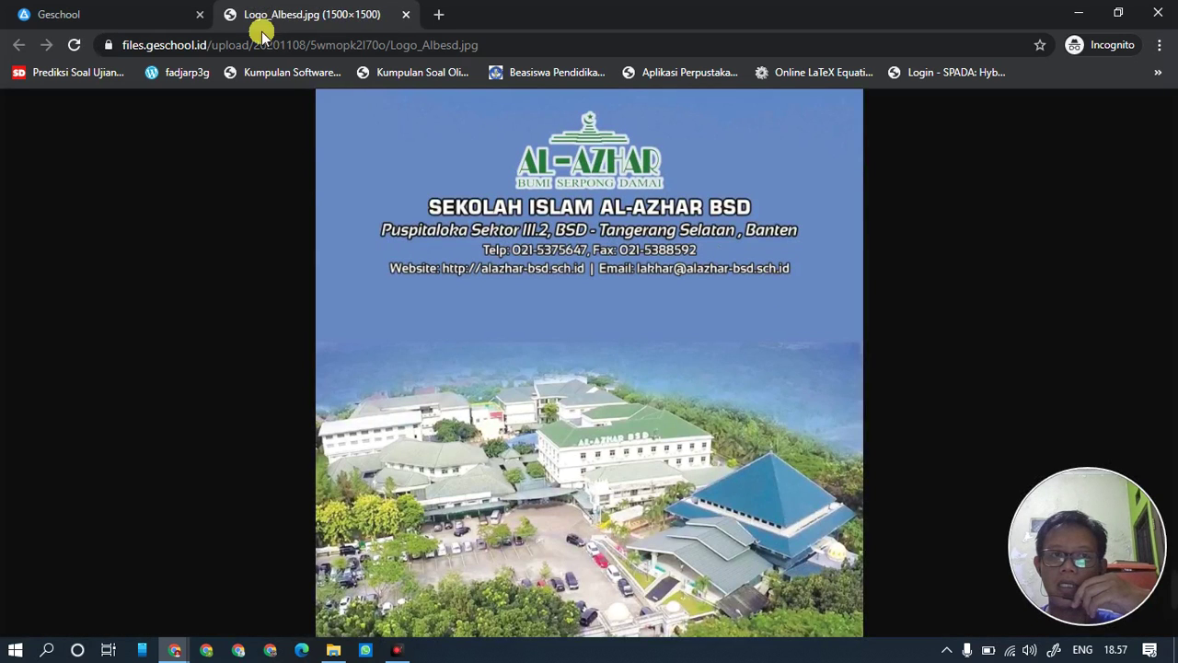
left_click(406, 16)
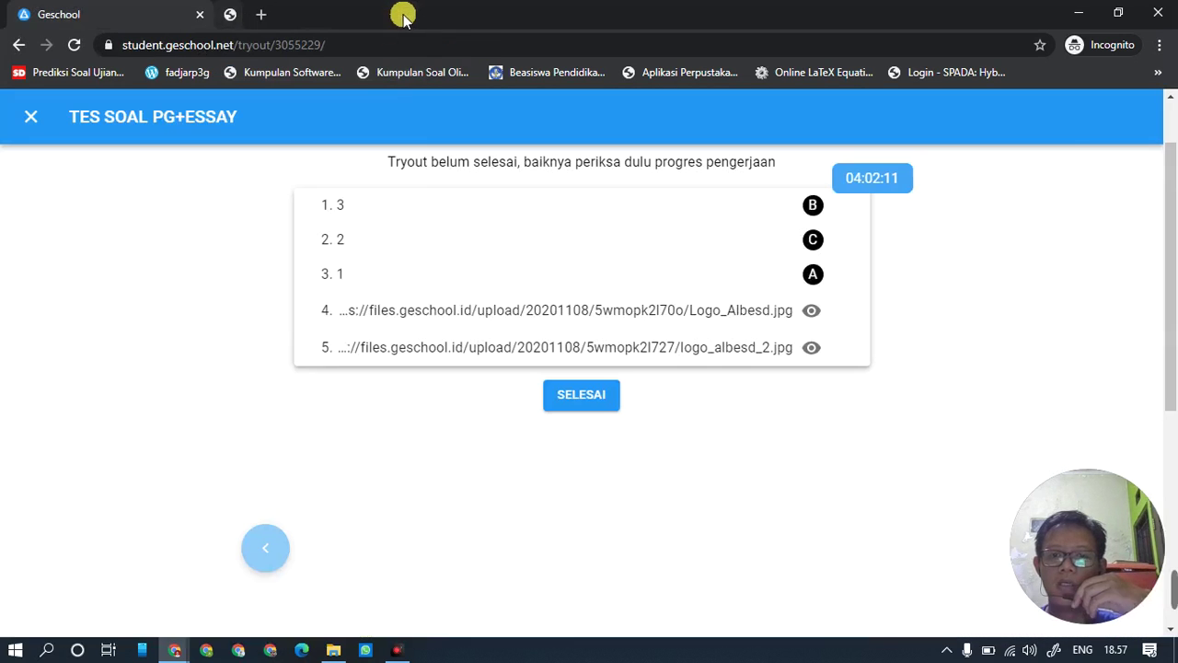
left_click(812, 350)
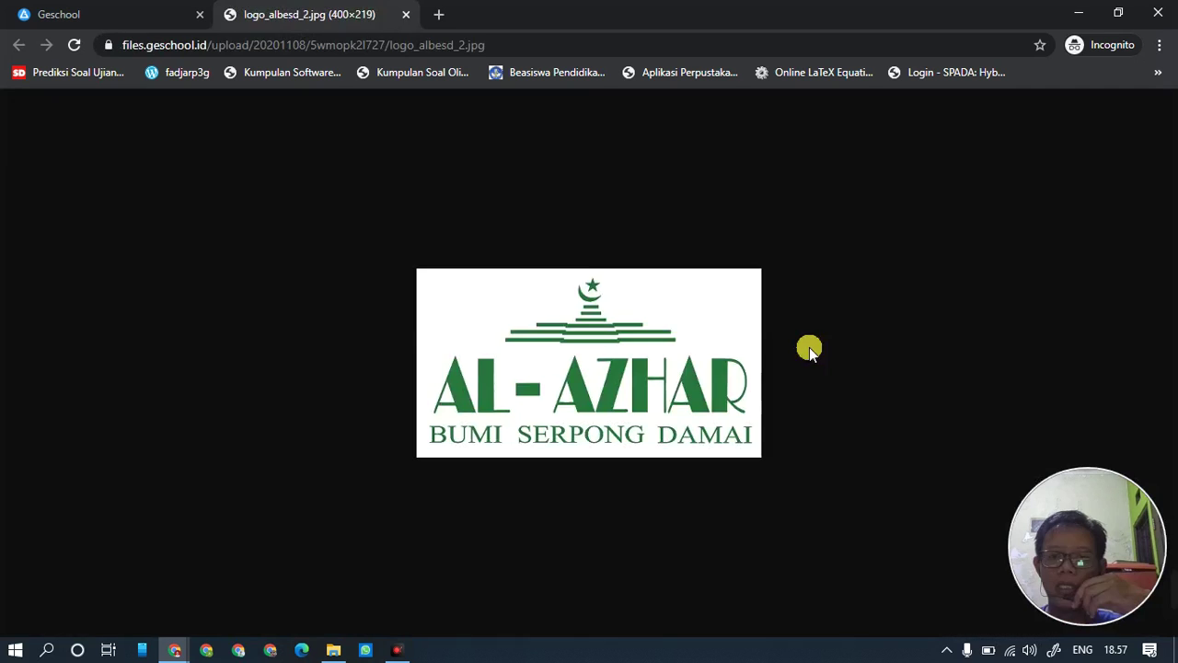
left_click(406, 15)
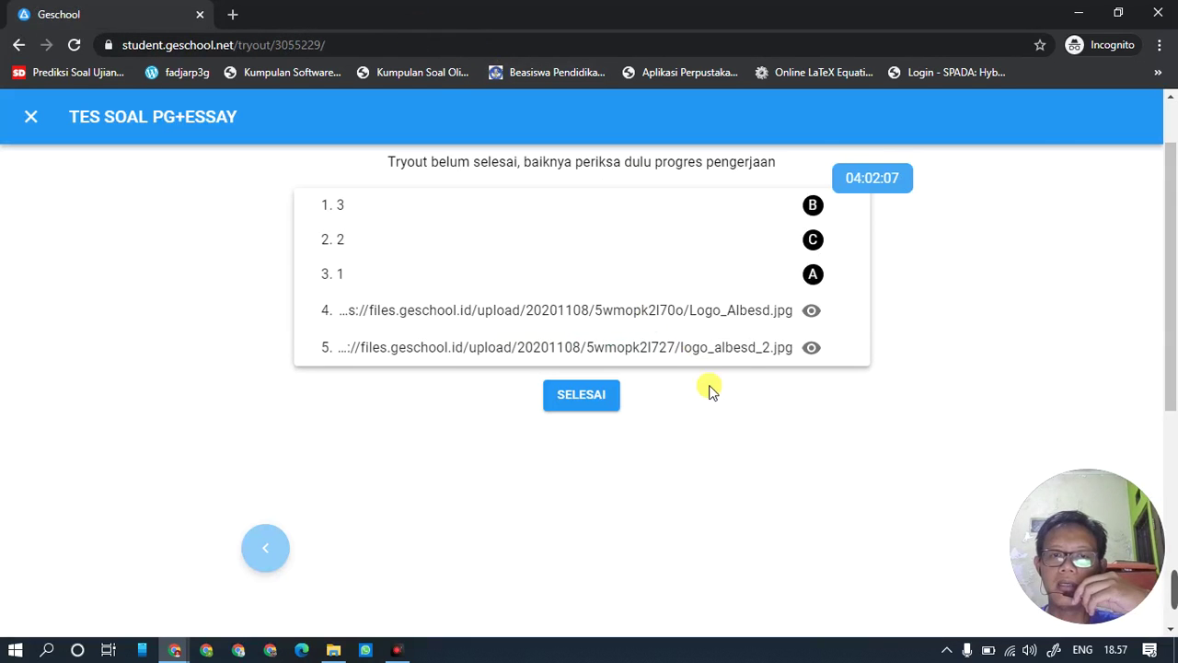
left_click(594, 398)
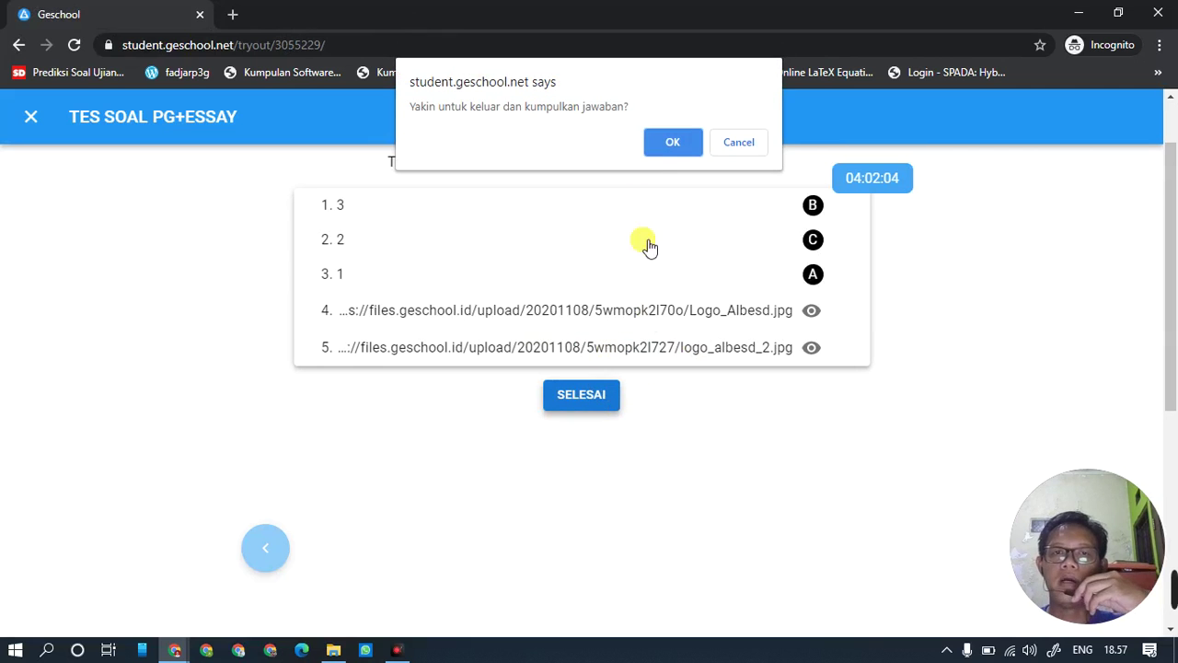
left_click(674, 145)
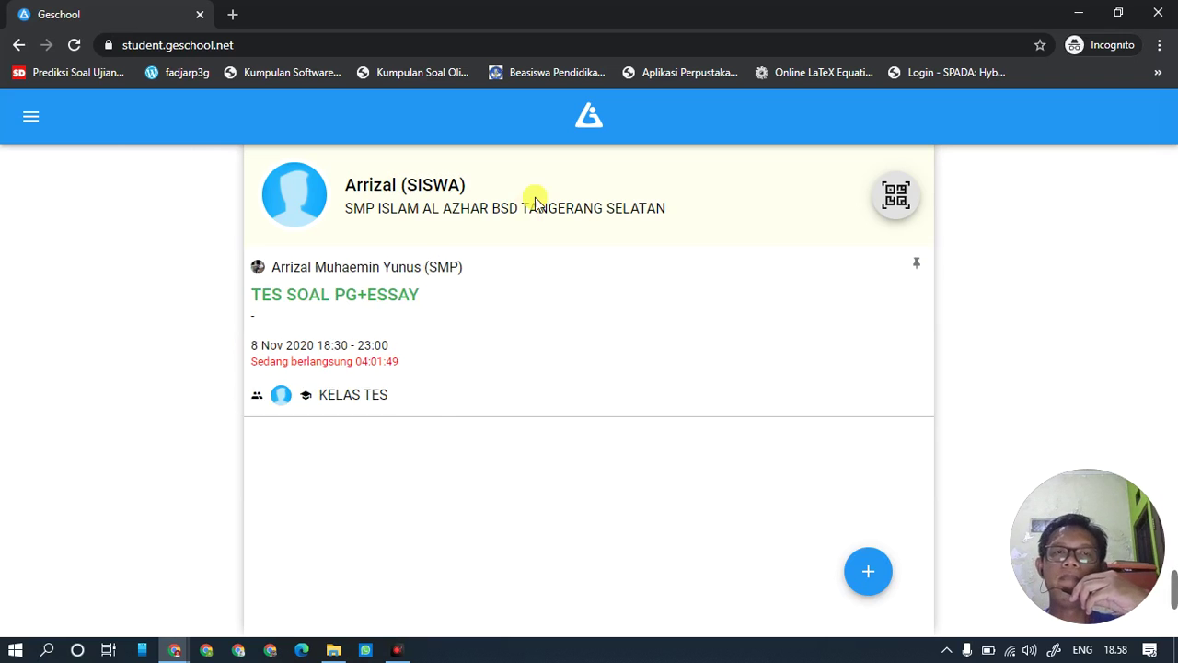
- Switch to the teacher's Geschool window, refresh the Hasil & Analisis page of TES SOAL PG+ESSAY, and open the participating student's result
mouse_move(179, 652)
left_click(132, 584)
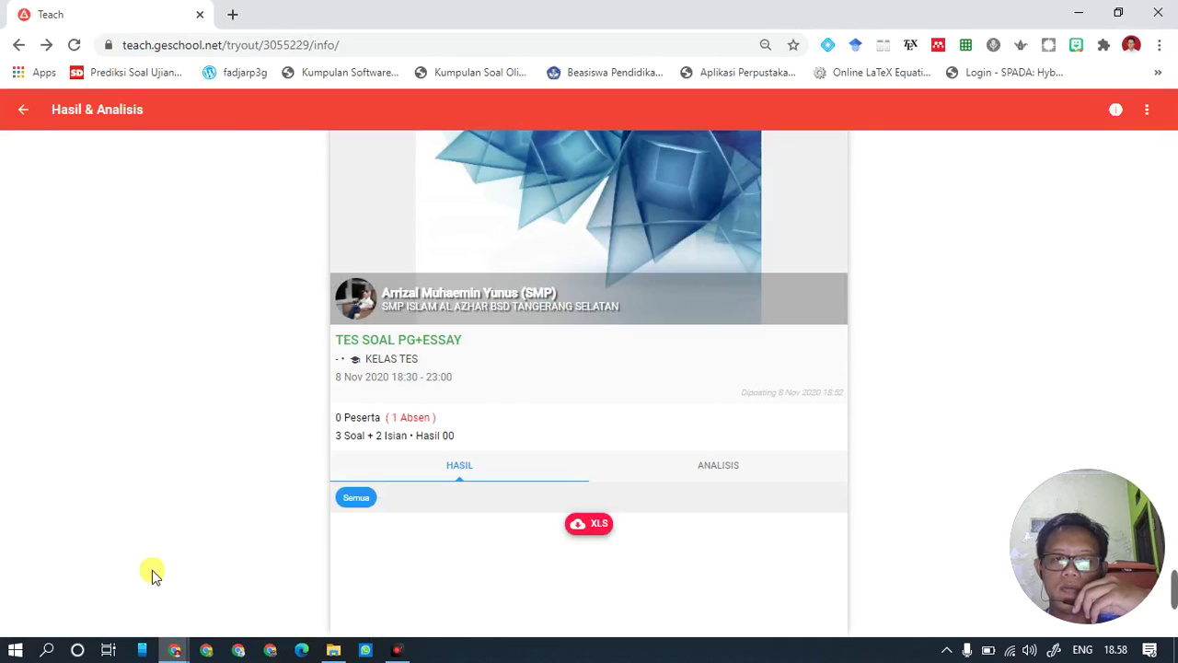
left_click(74, 46)
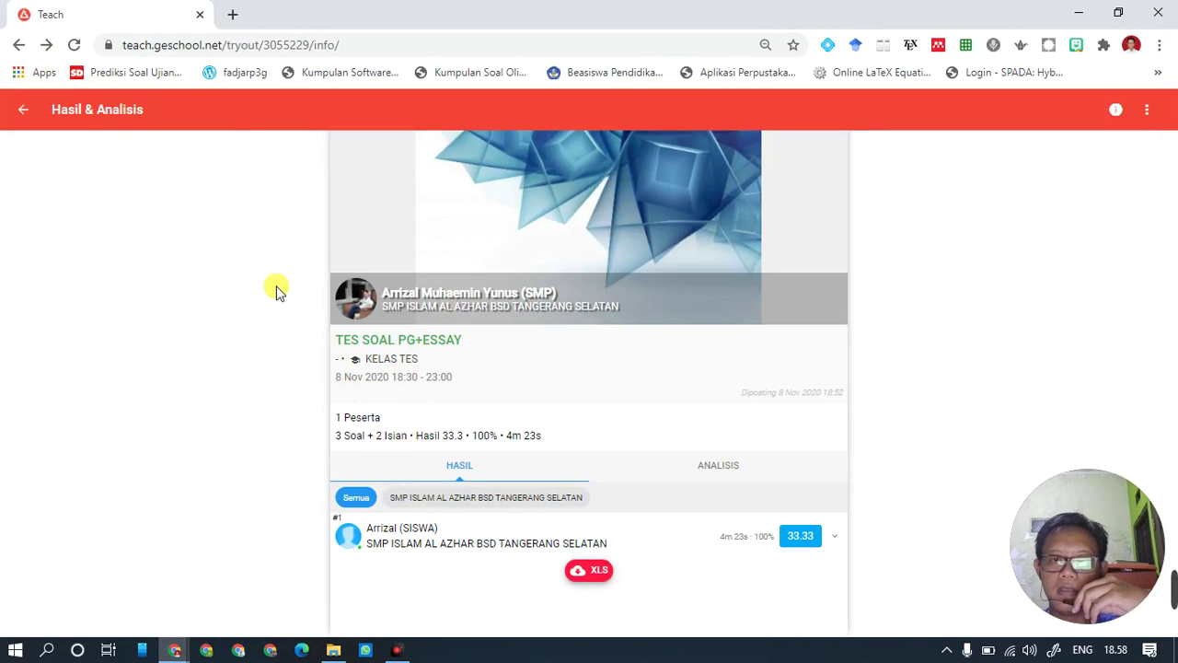
left_click(472, 544)
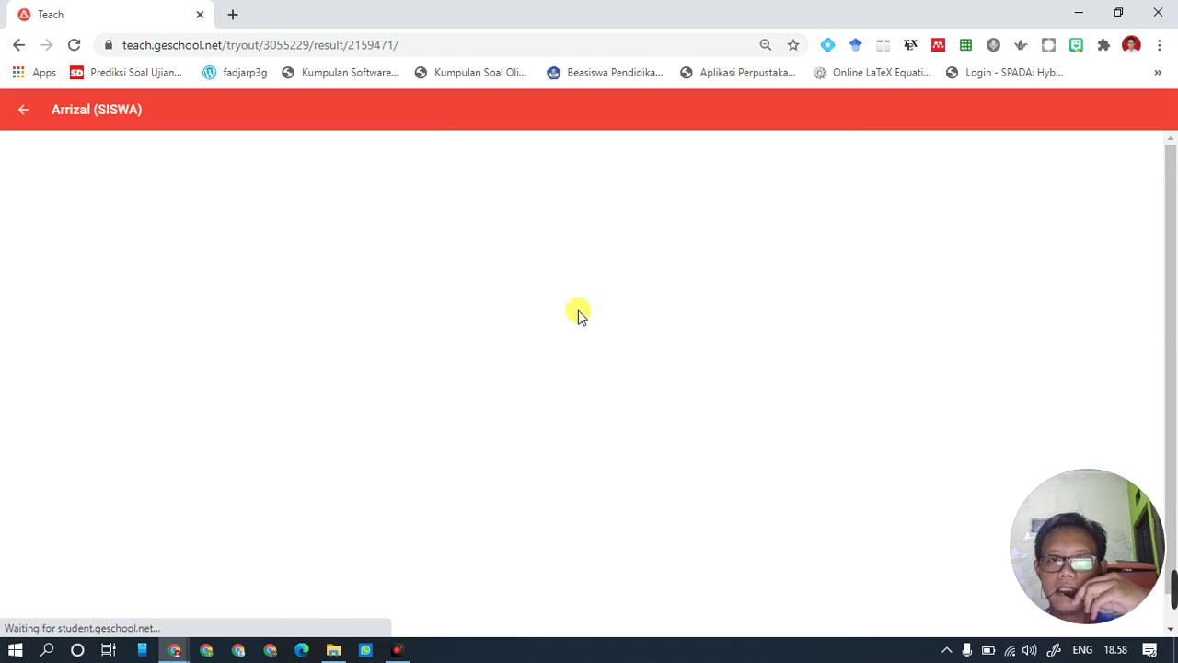
- Examine the student's score summary, multiple-choice answers and essay file links on the Hasil page
scroll(594, 348, "down", 3)
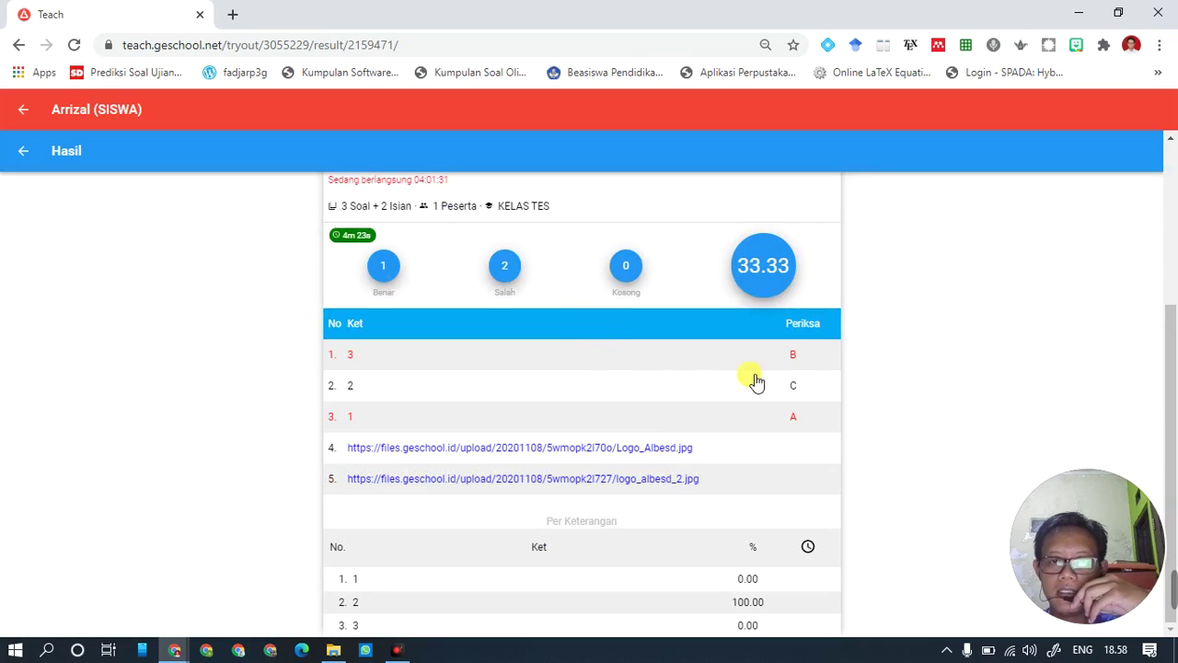
scroll(568, 373, "up", 2)
scroll(513, 371, "down", 2)
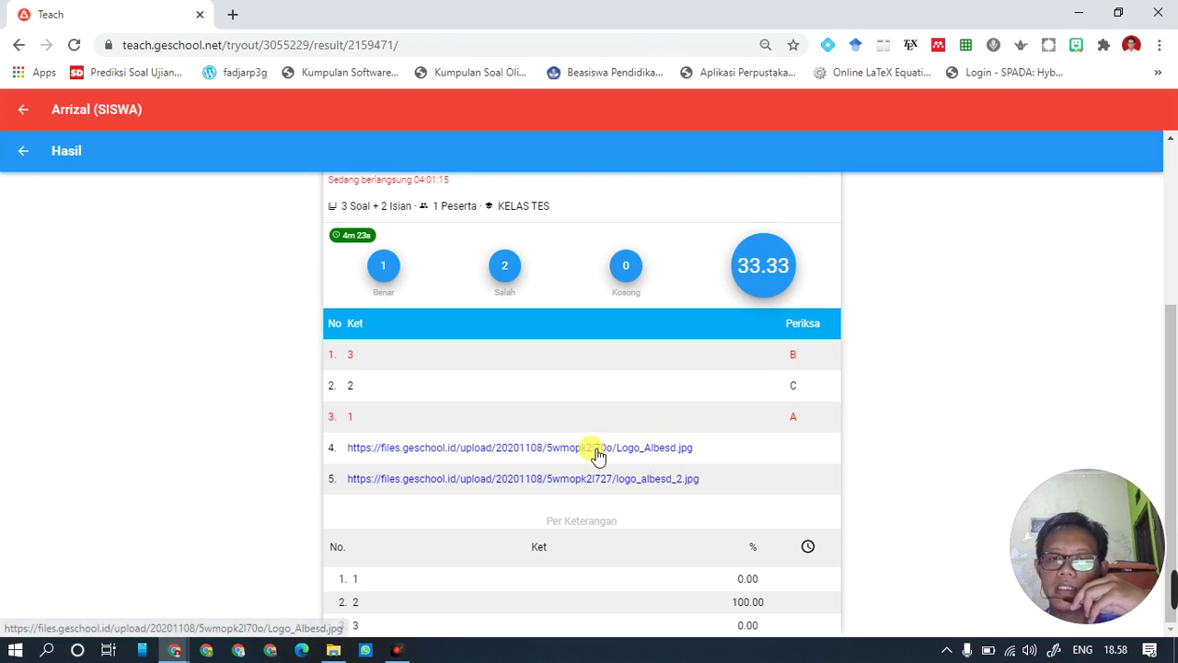
scroll(561, 380, "up", 1)
scroll(561, 380, "up", 1)
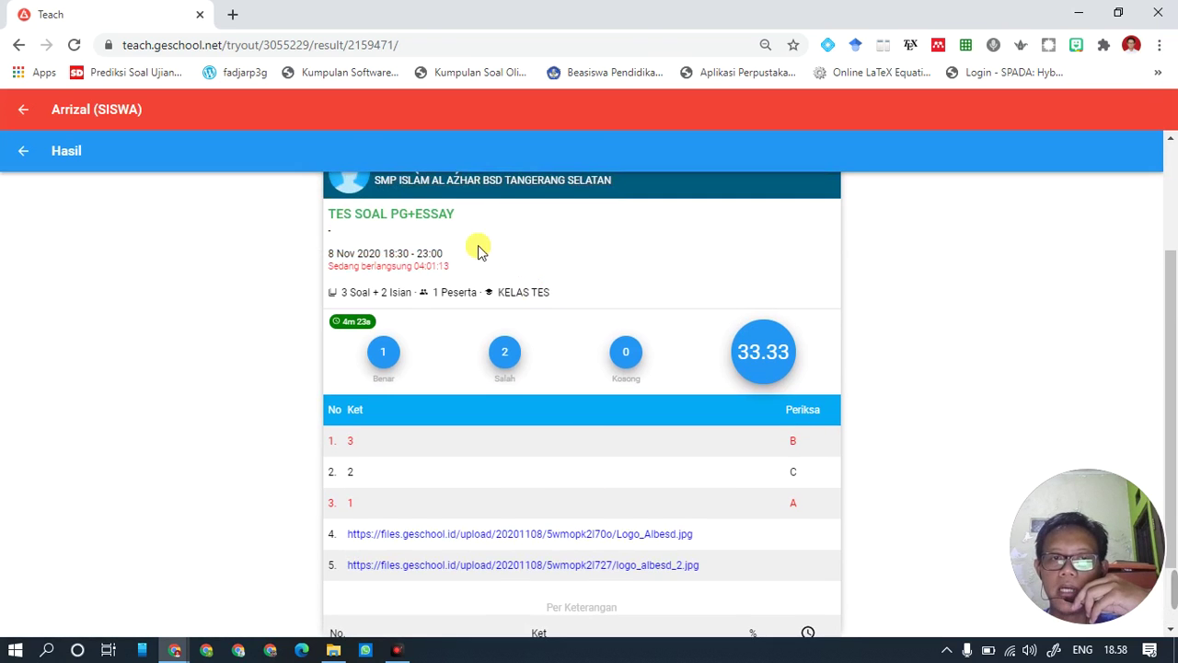
scroll(473, 273, "up", 1)
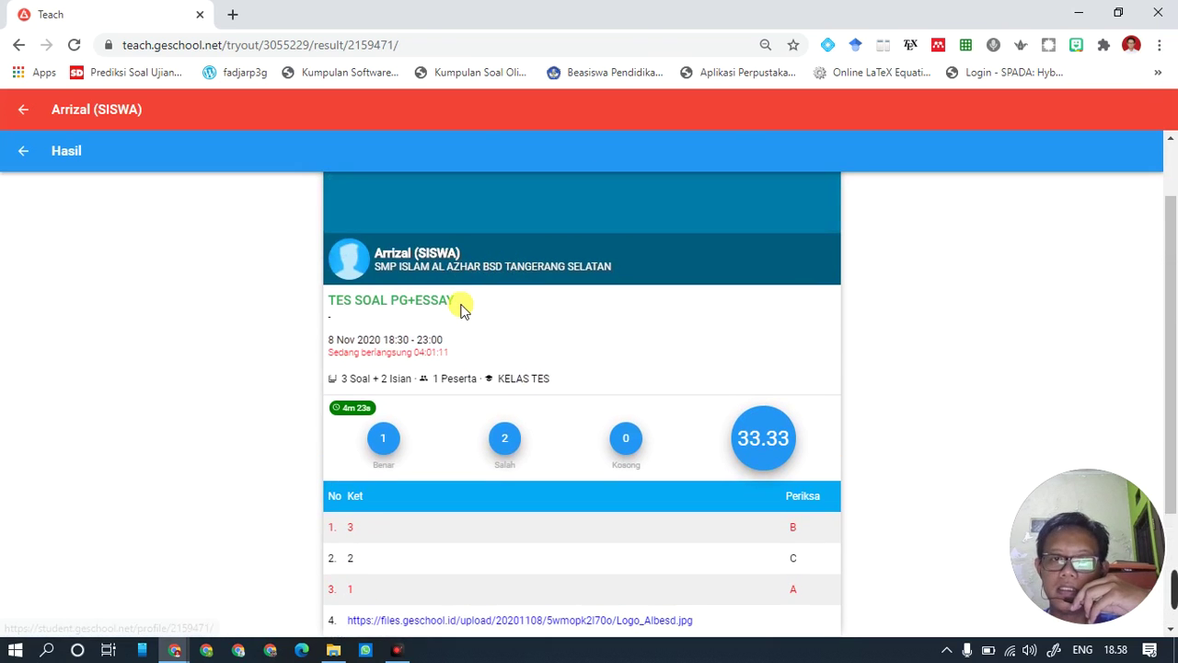
scroll(592, 367, "down", 1)
scroll(592, 368, "down", 2)
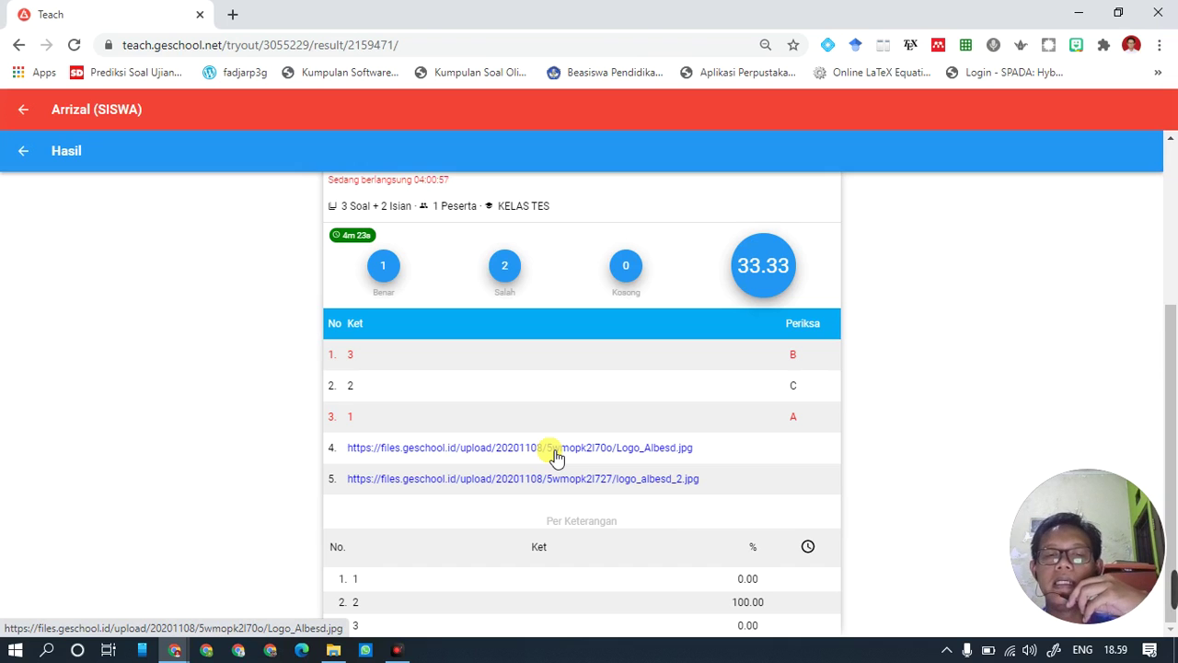
- View the image files linked as answers to essay questions 4 and 5, then review the student's result page again
left_click(555, 455)
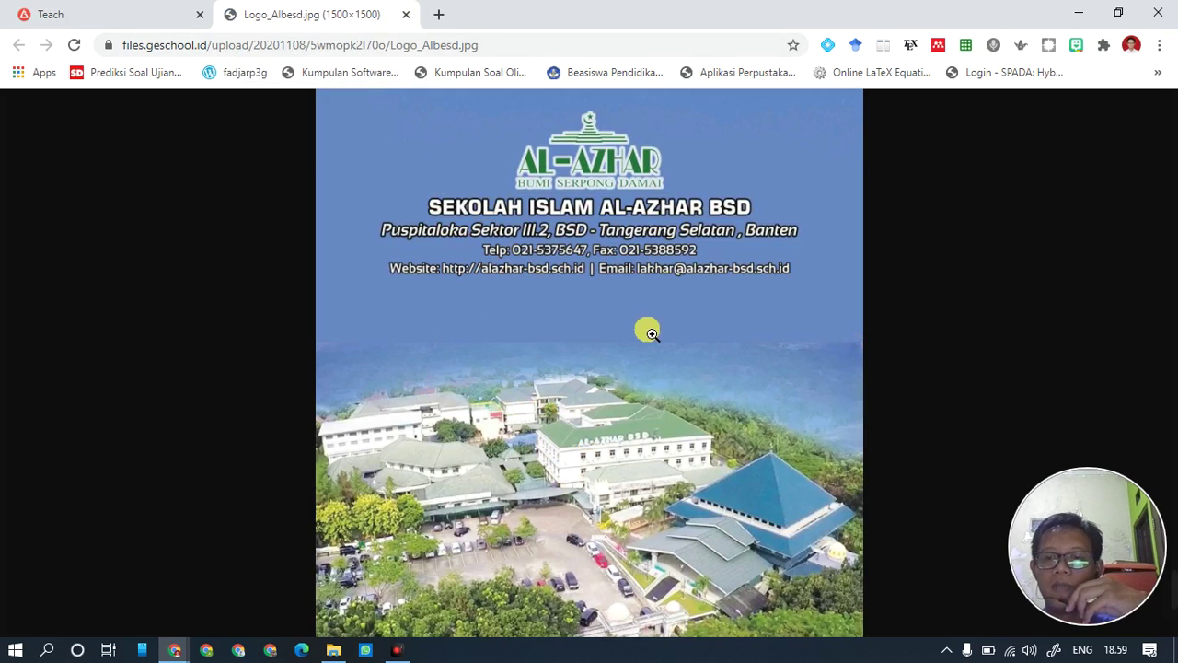
left_click(406, 15)
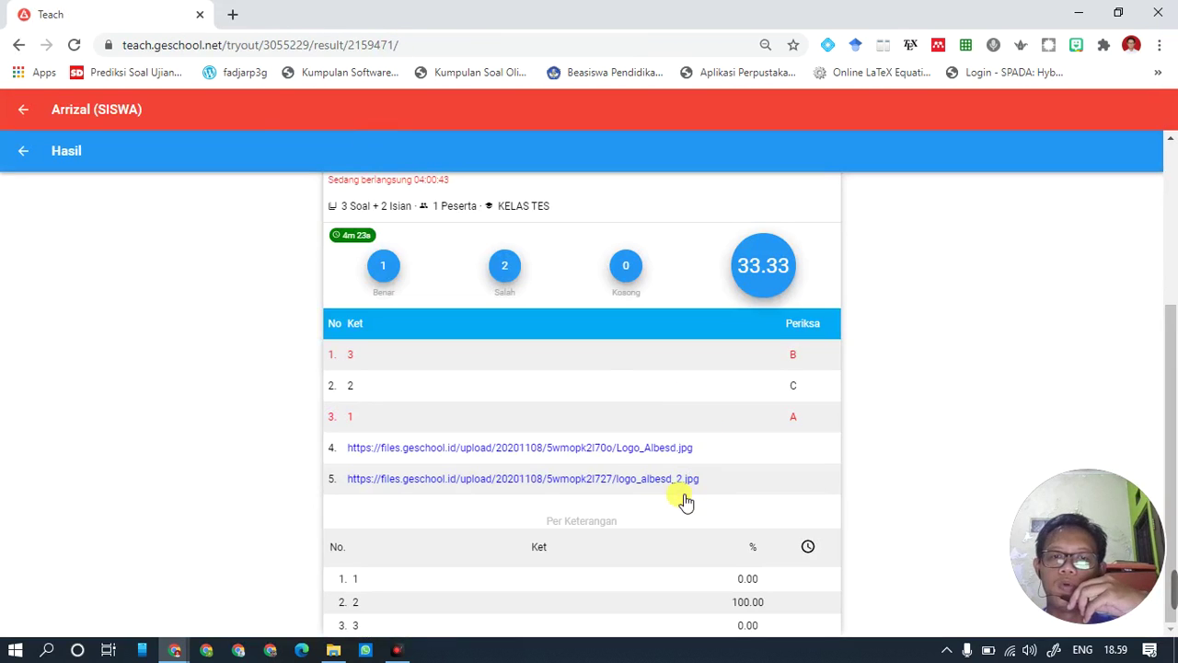
left_click(535, 481)
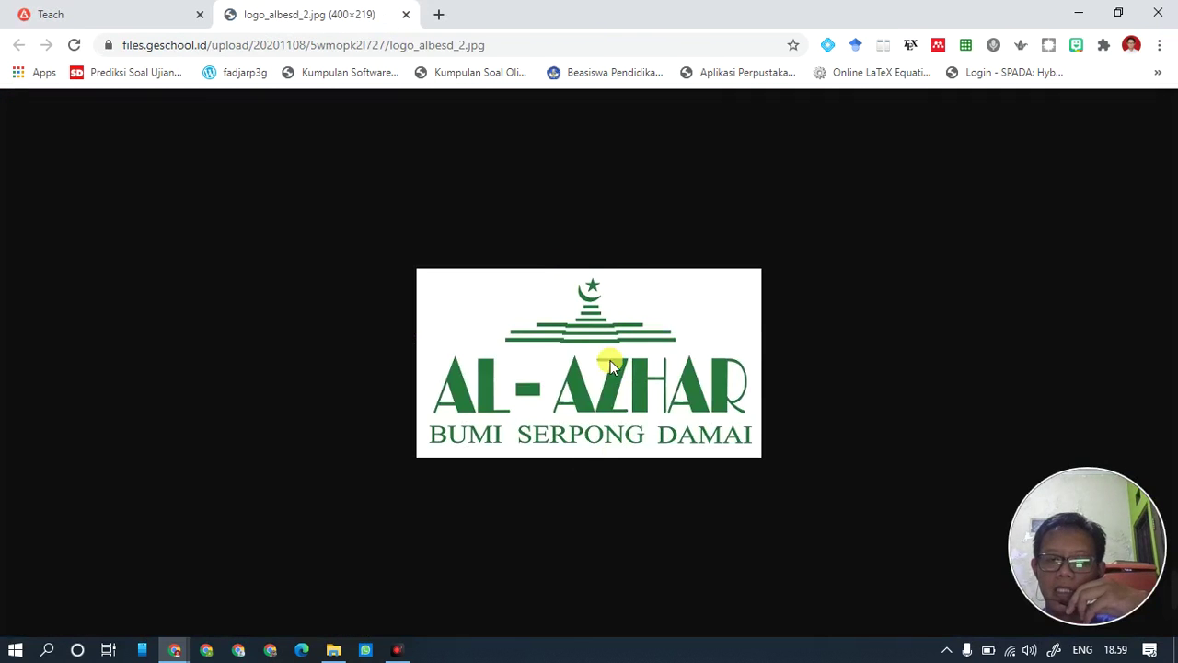
left_click(406, 14)
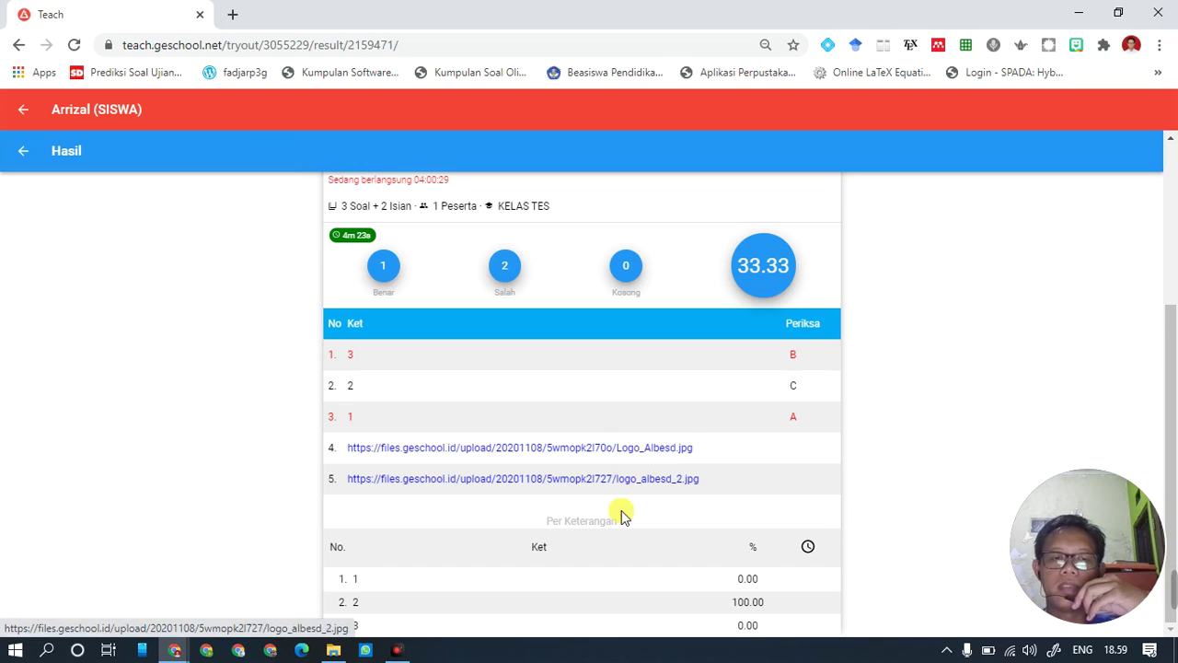
scroll(552, 405, "up", 2)
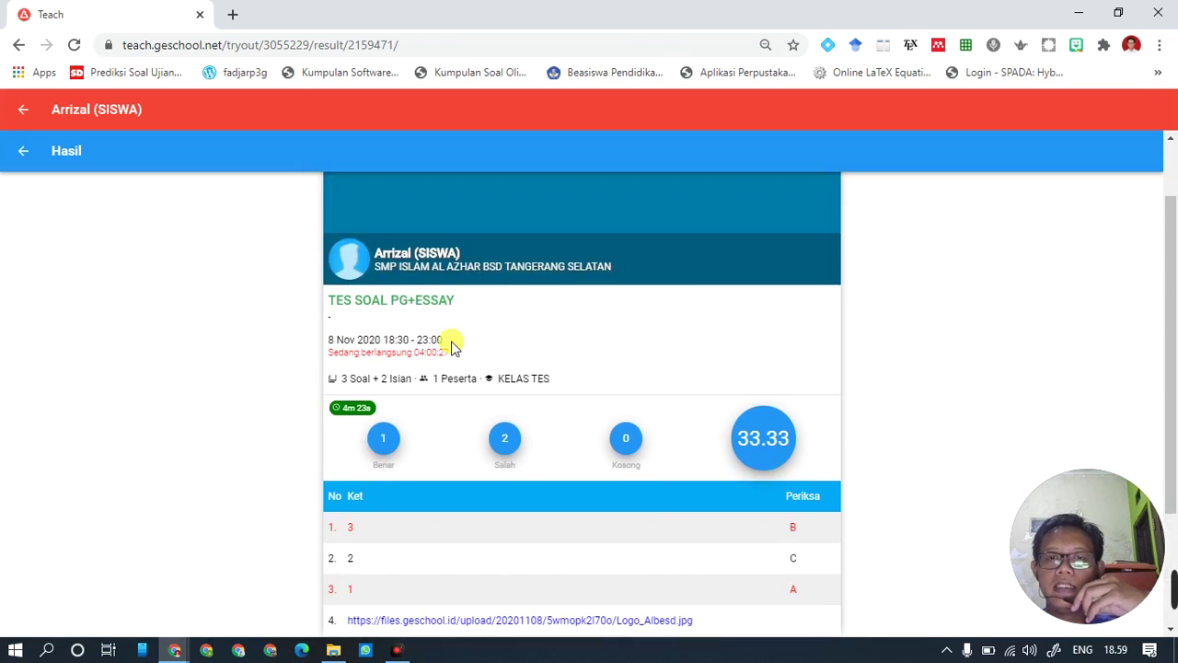
scroll(552, 419, "down", 2)
scroll(571, 426, "down", 1)
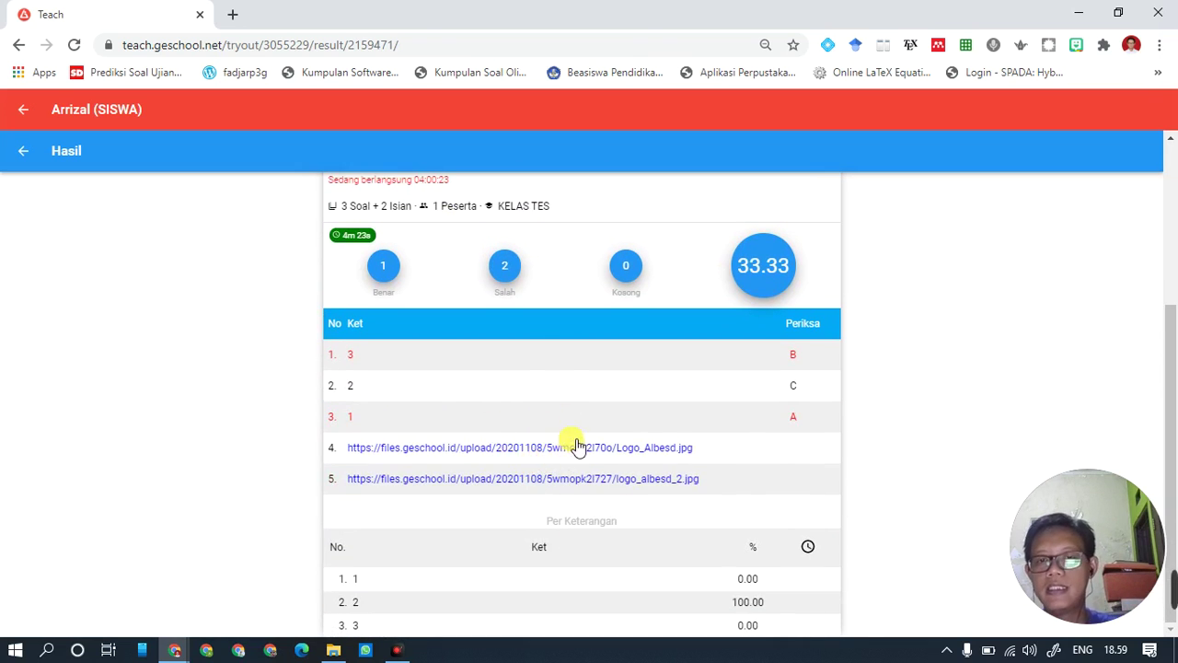
scroll(460, 262, "up", 1)
scroll(478, 249, "up", 3)
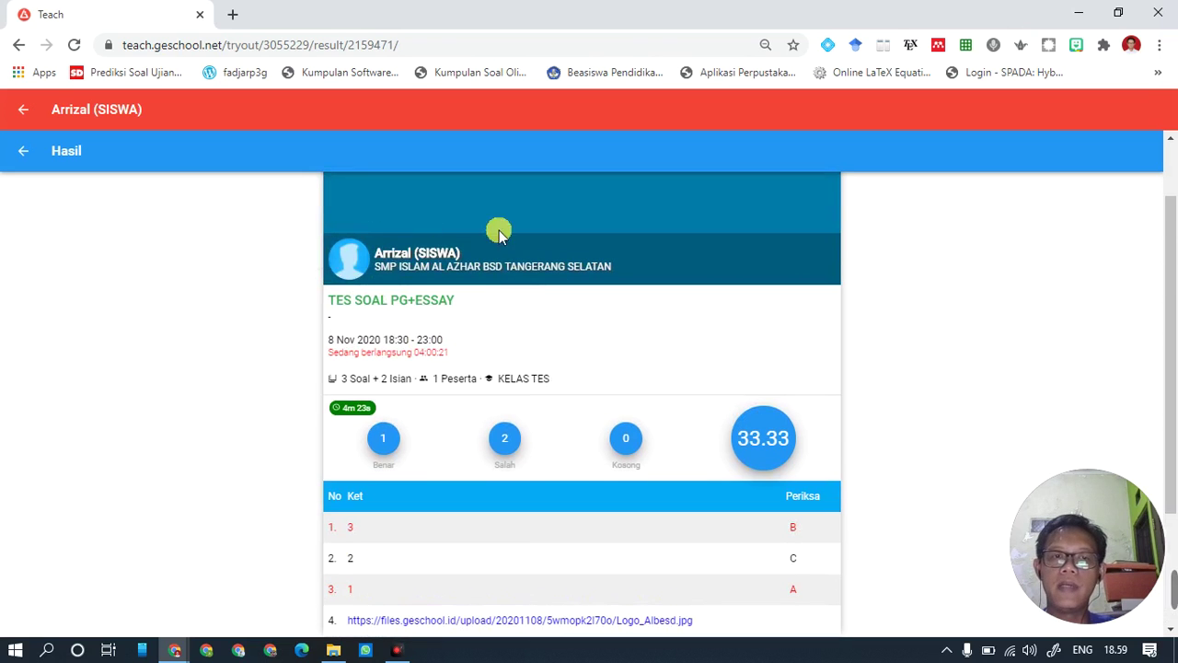
- Return to Hasil & Analisis, download the test results as an XLS file, and open the downloaded workbook maximized in Excel
left_click(24, 150)
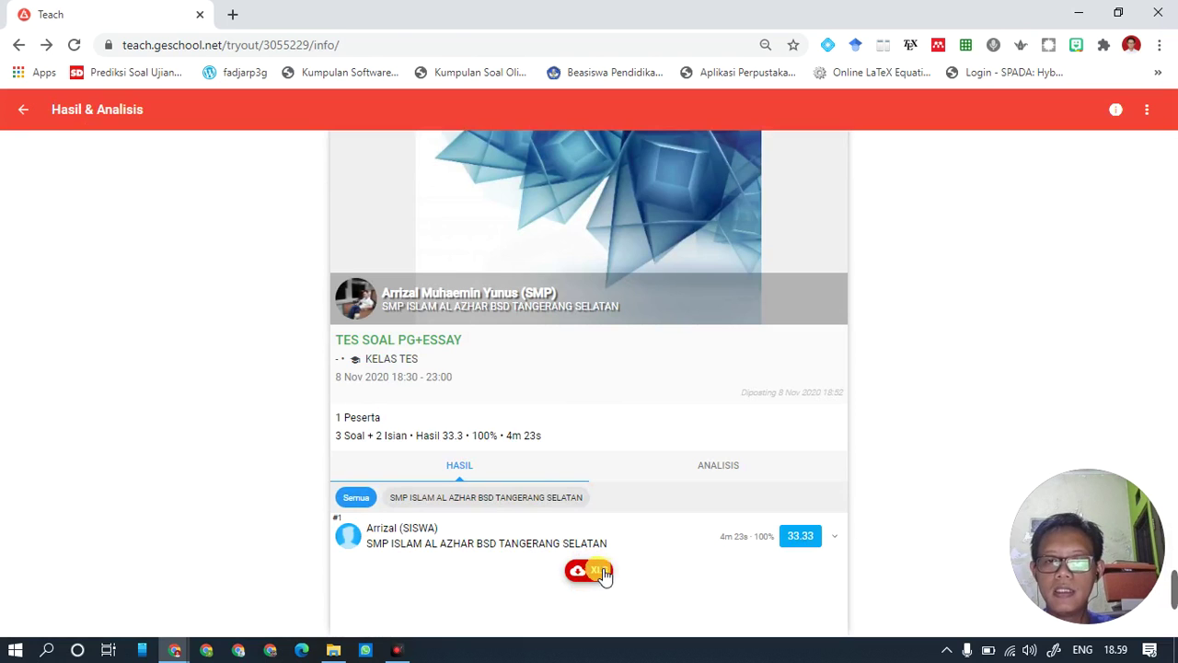
left_click(600, 571)
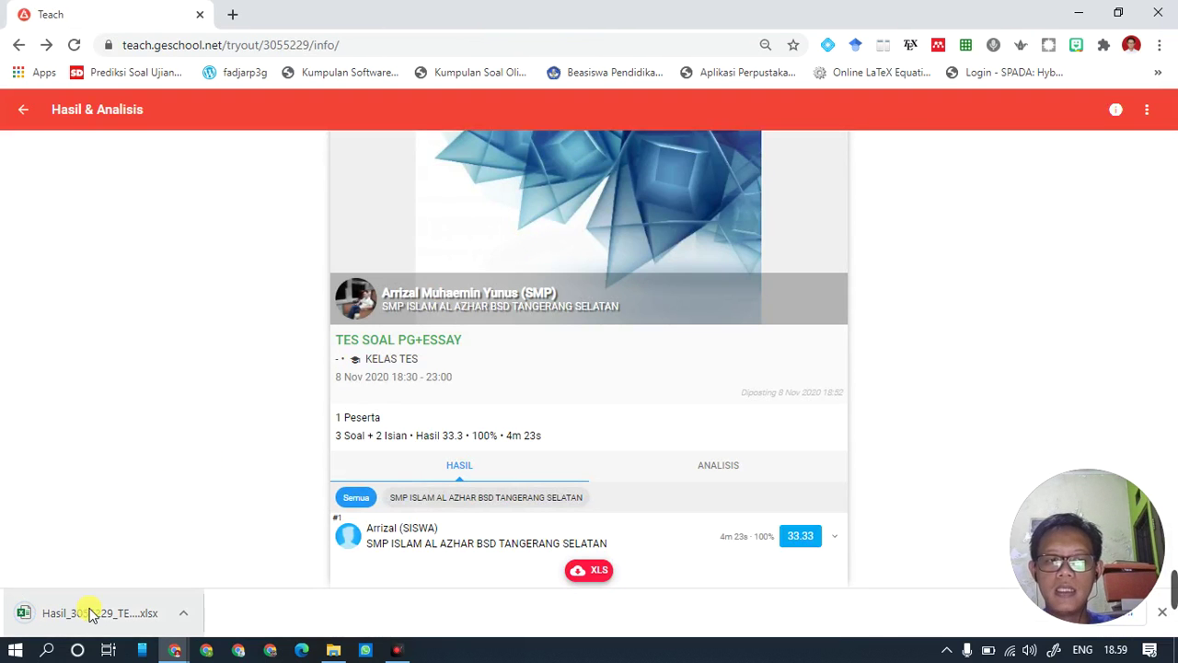
left_click(92, 615)
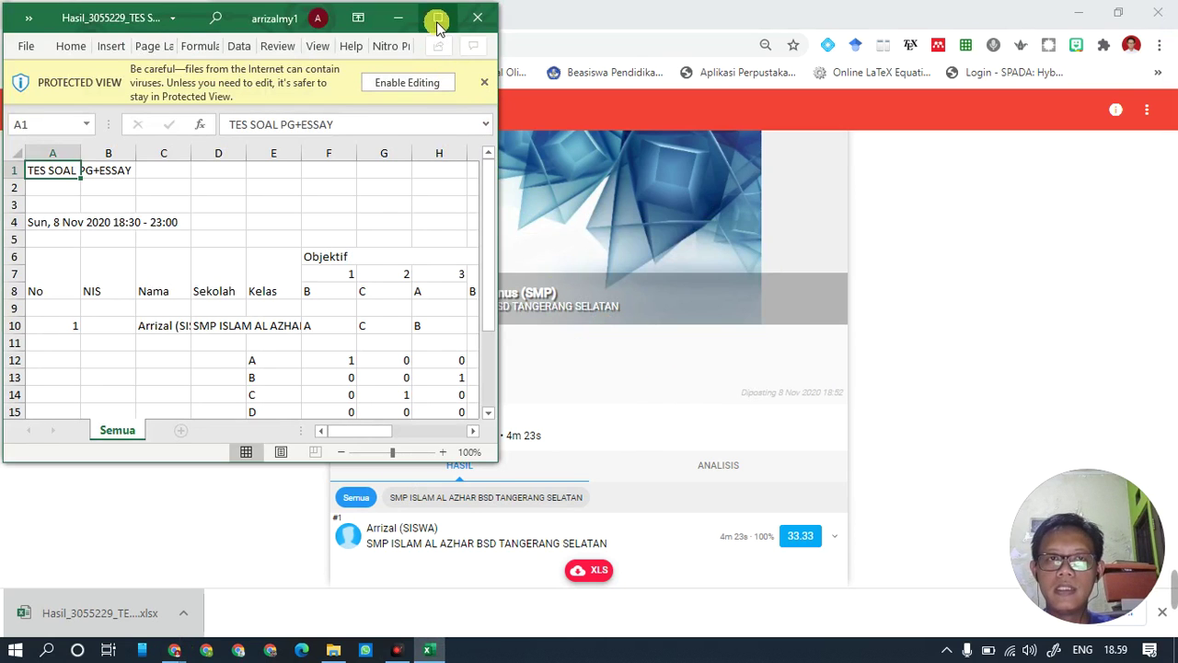
left_click(435, 14)
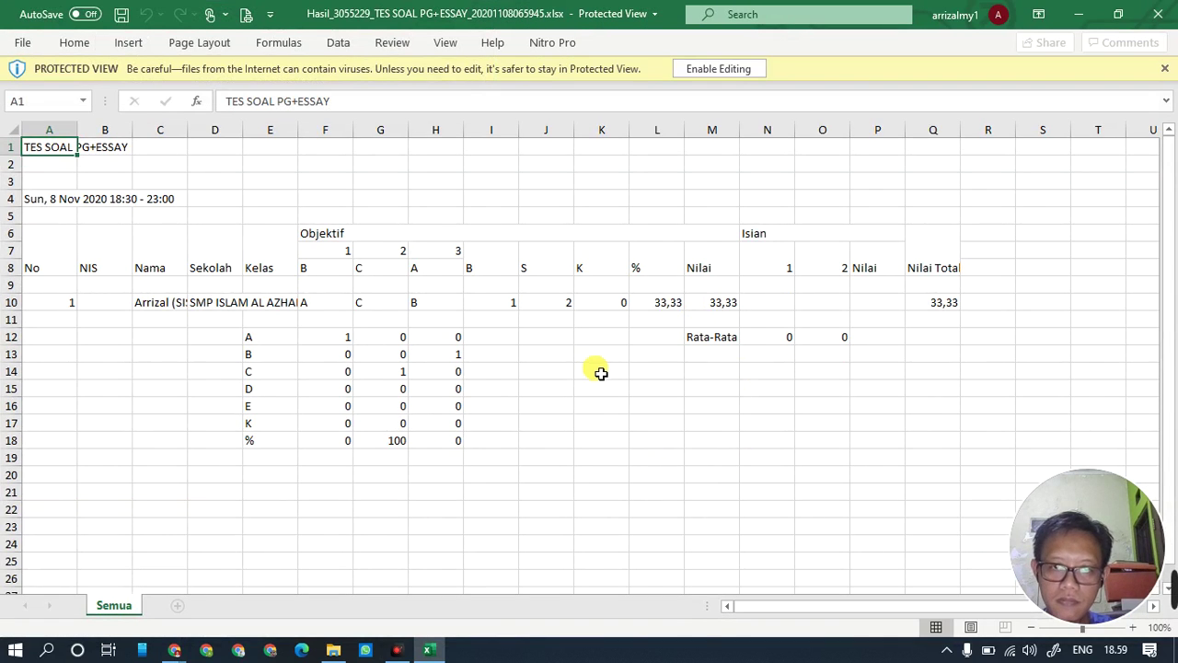
- Enable editing in the results workbook, review the Objektif and Isian score columns, and close the workbook
left_click(588, 361)
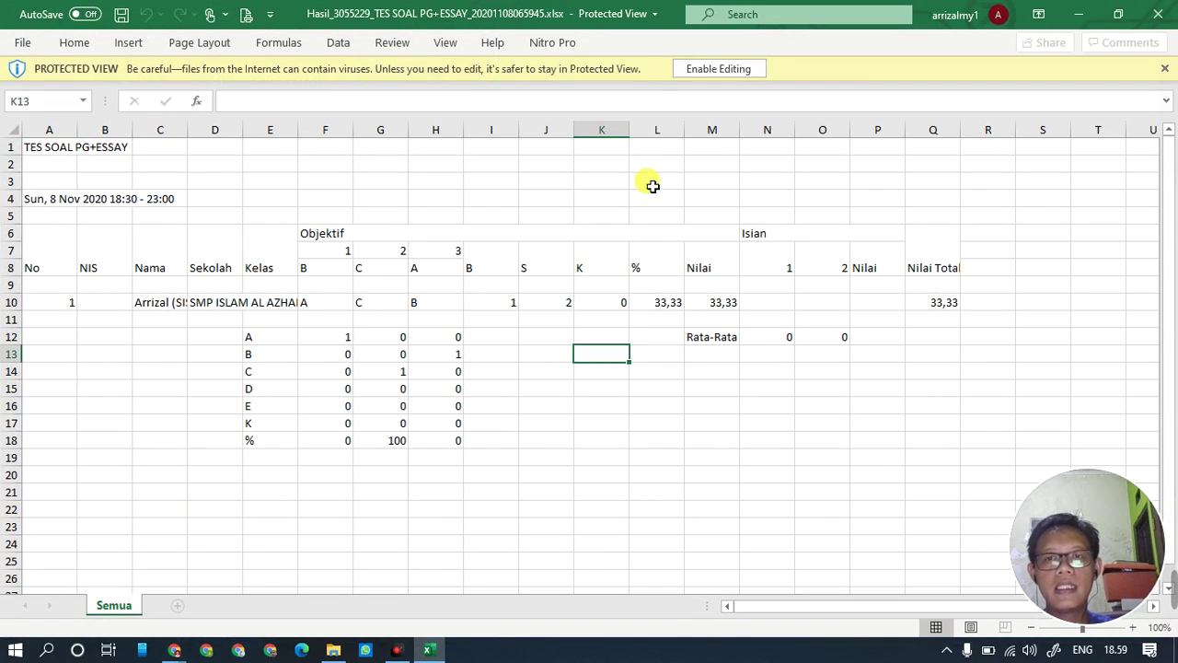
left_click(697, 74)
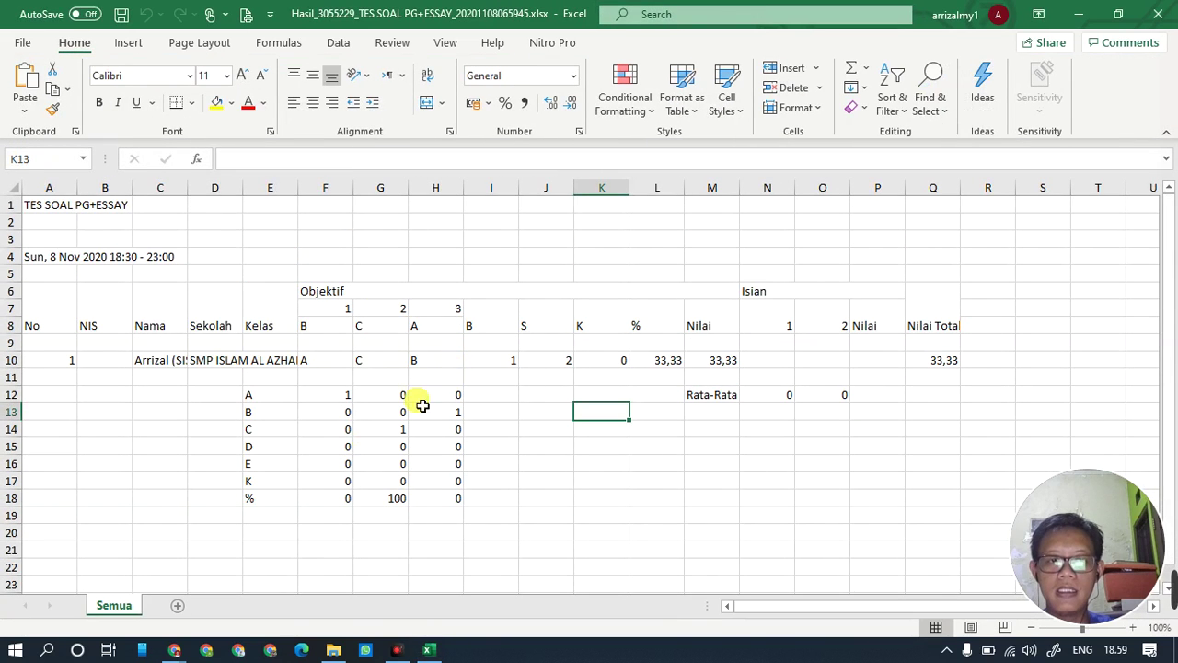
left_click(497, 396)
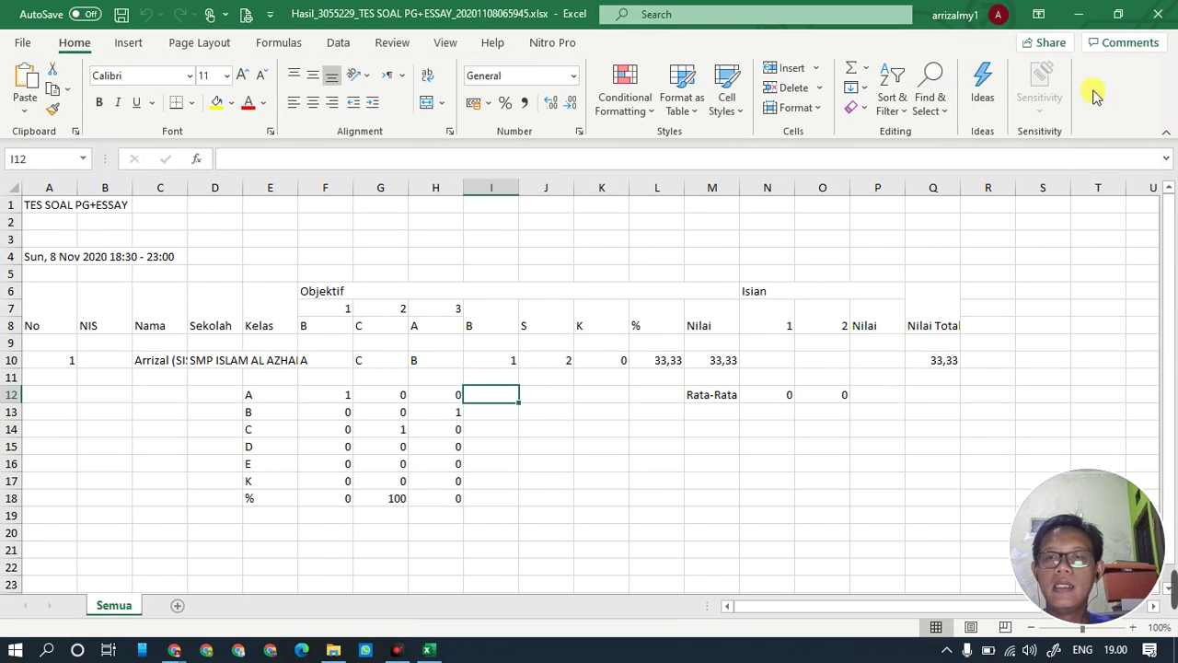
left_click(1158, 14)
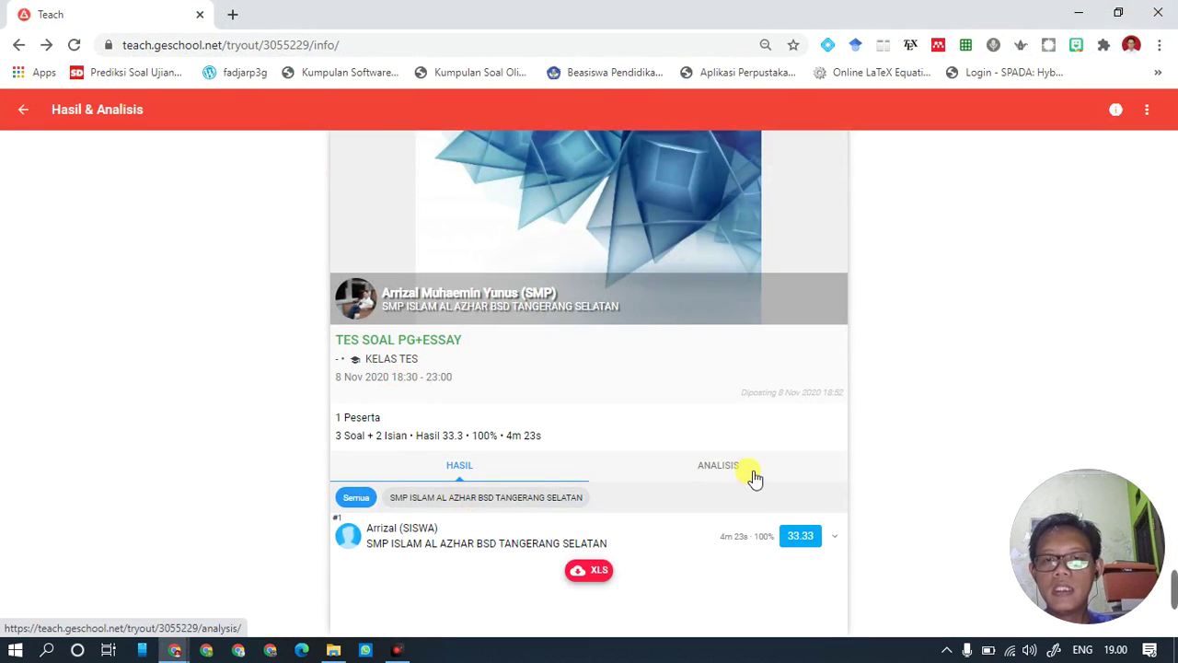
- Reopen the student's result from Hasil & Analisis and review the score and submitted answers
left_click(504, 539)
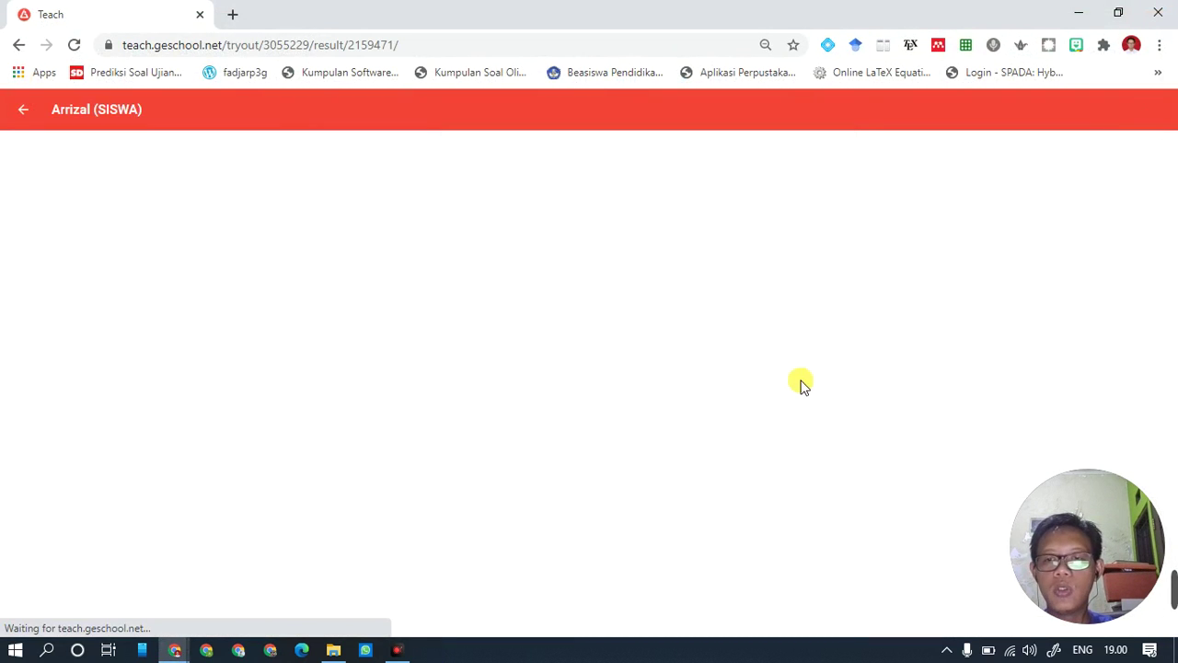
scroll(566, 359, "down", 3)
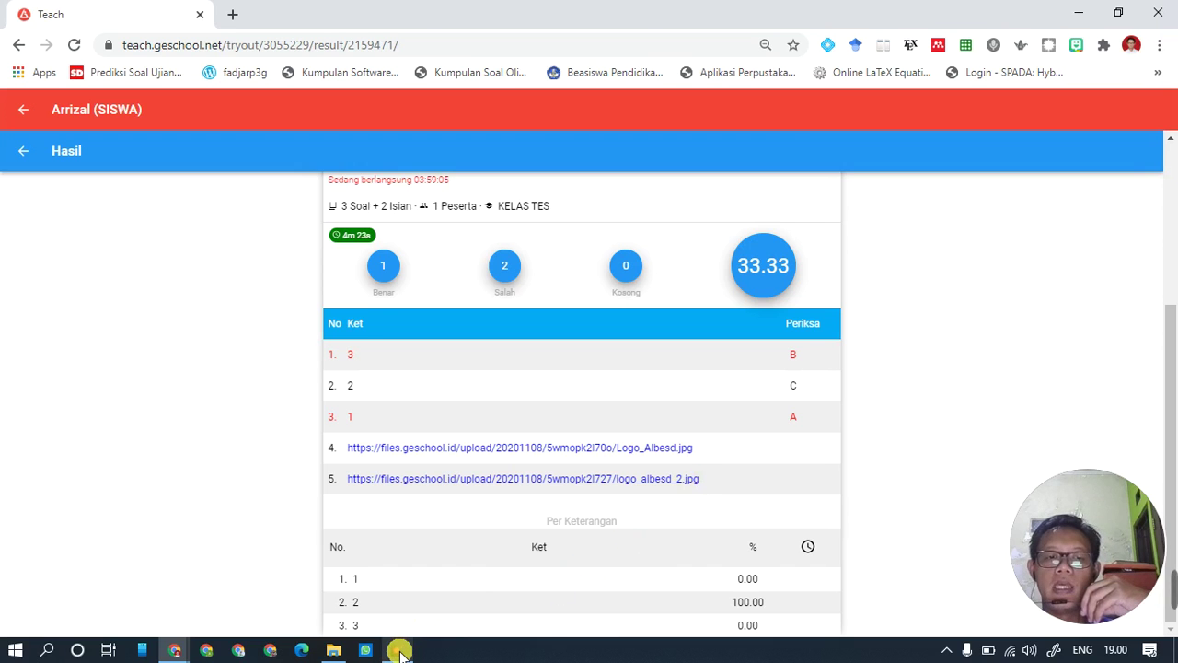
mouse_move(400, 652)
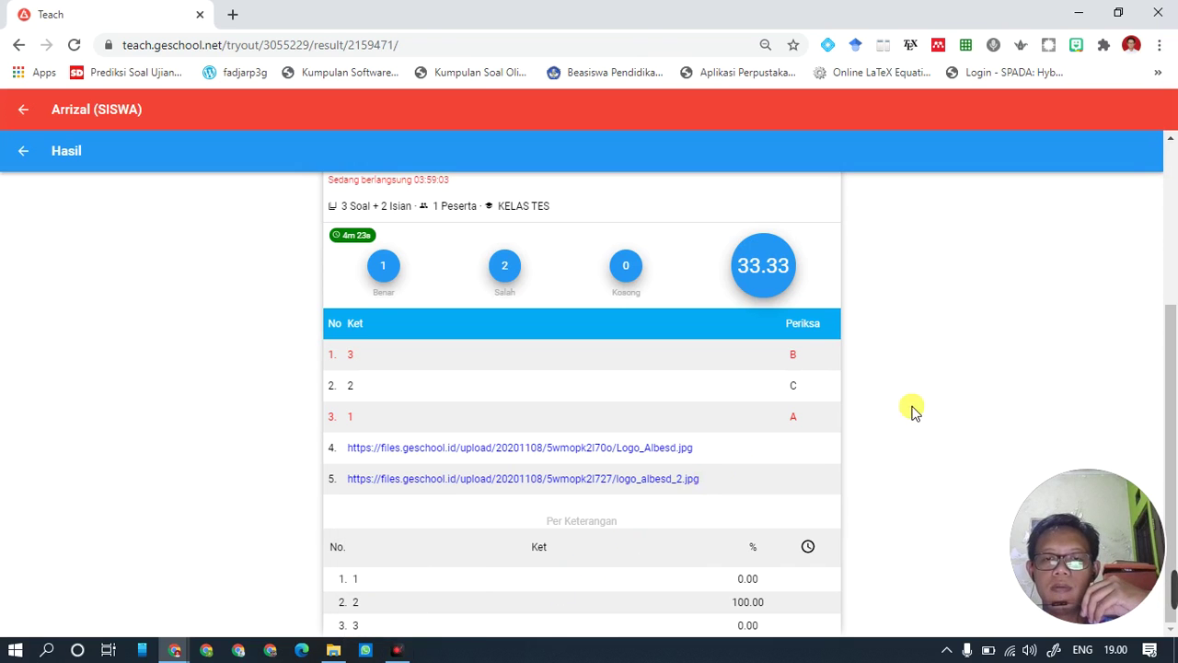
scroll(542, 447, "up", 3)
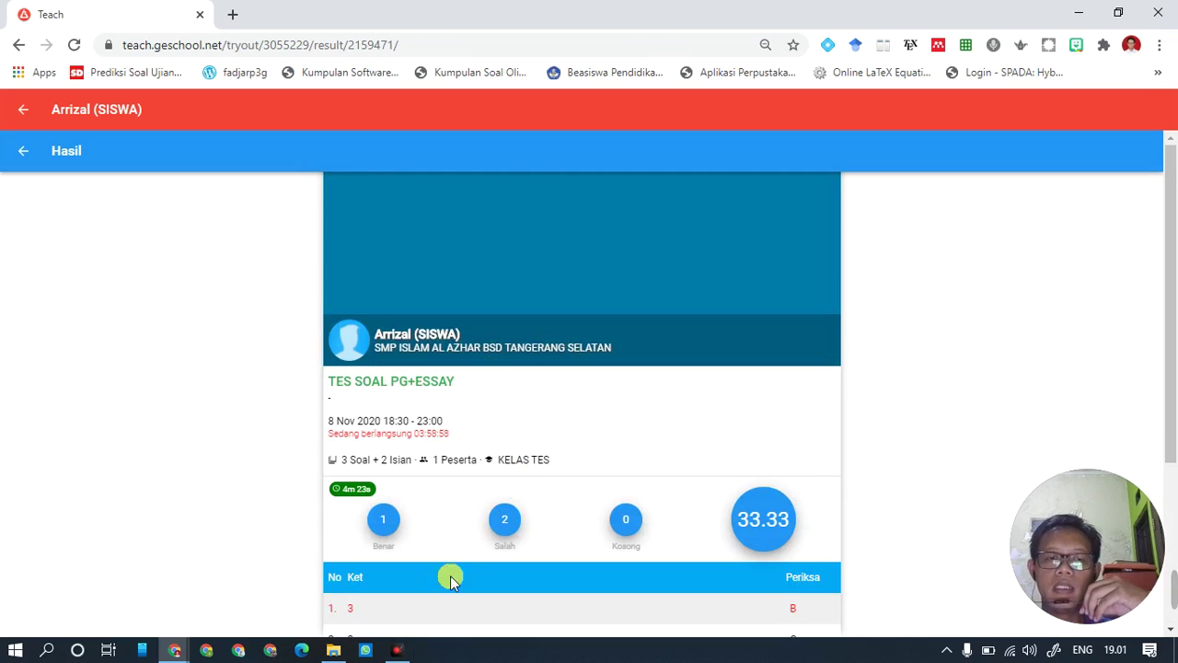
left_click(405, 649)
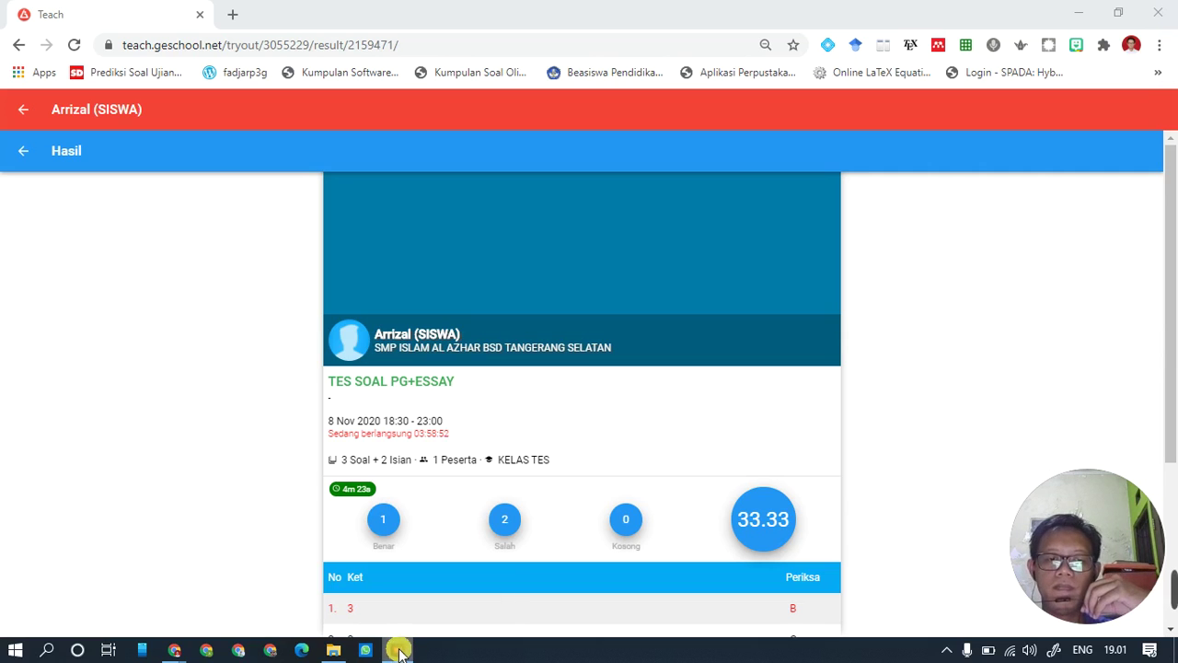
right_click(402, 650)
left_click(397, 561)
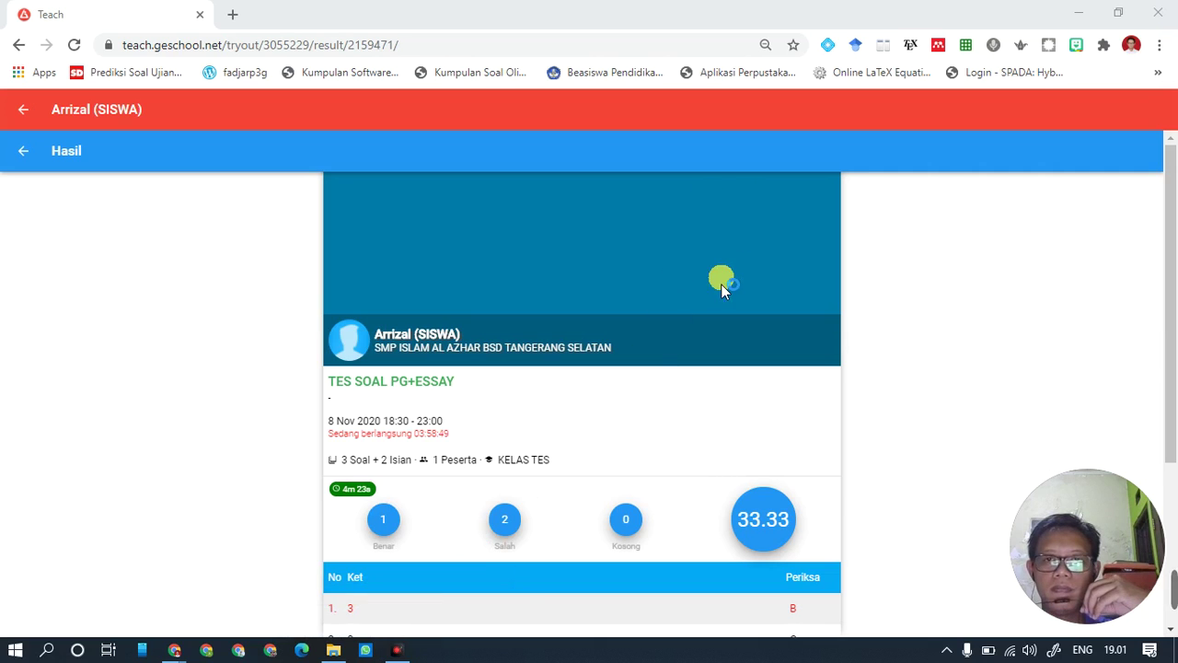